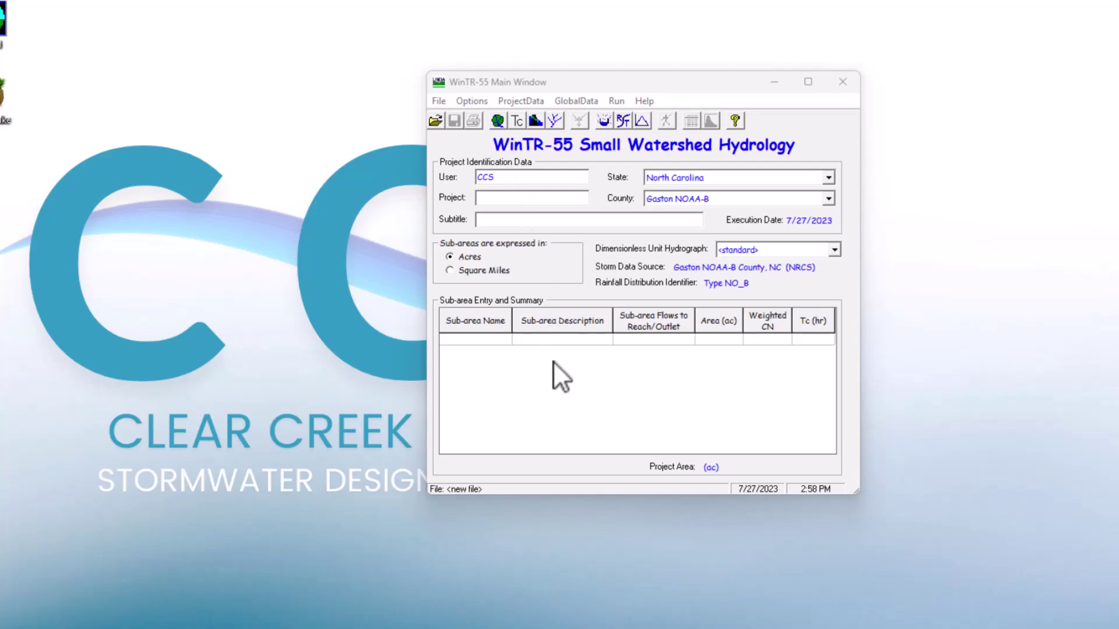
Enter project name 'Project 1' with subtitle 'Predeveloped'.
left_click(482, 199)
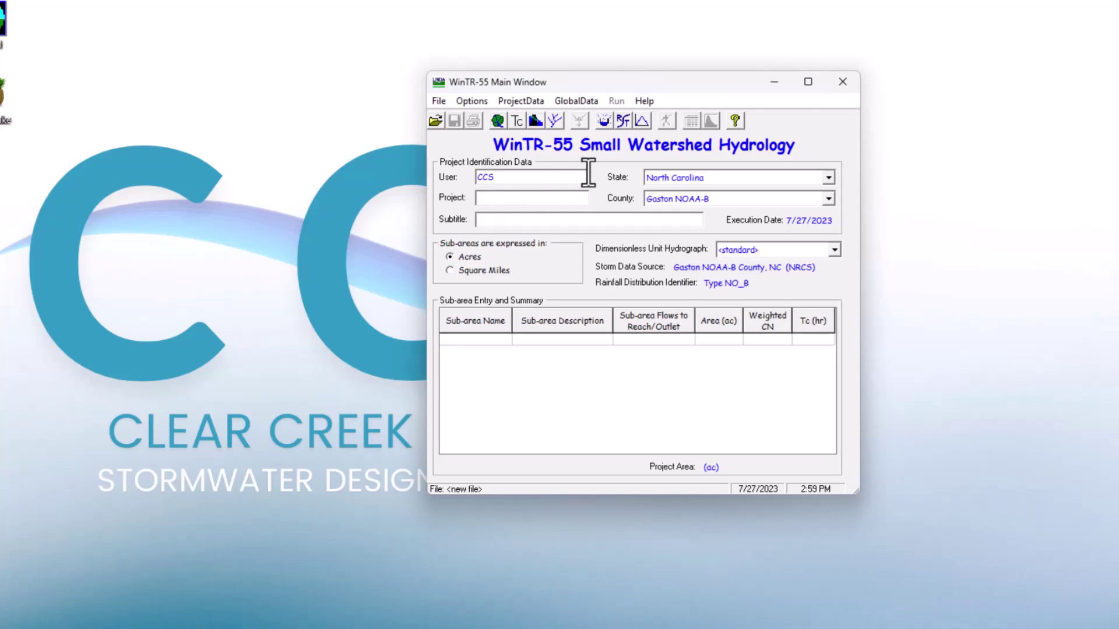
type("Project 1")
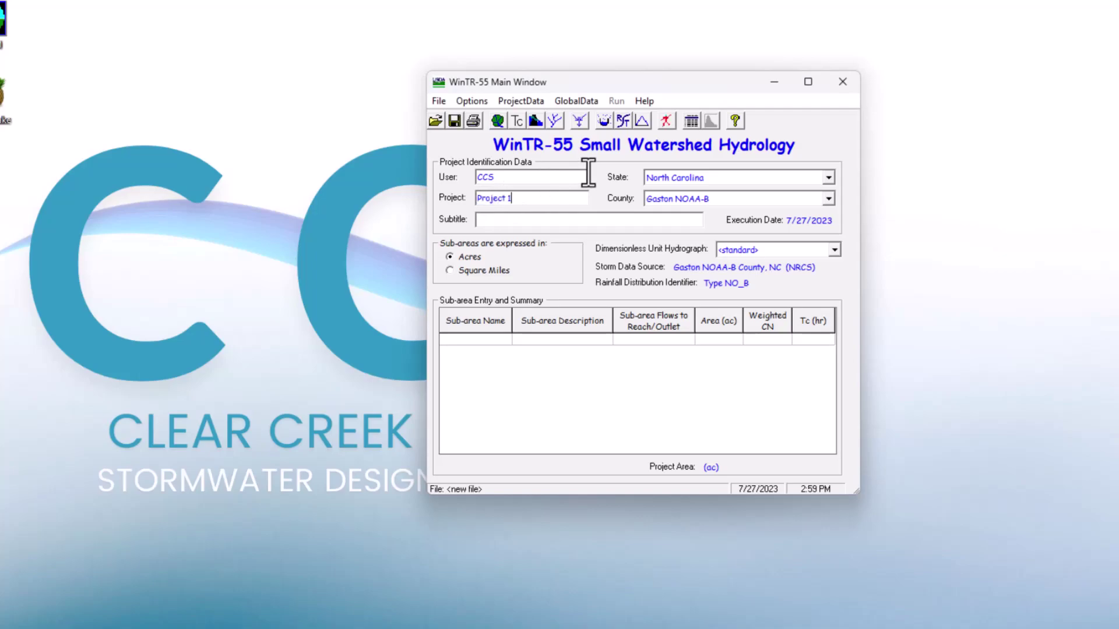
left_click(528, 219)
type("Predeveloped")
Set the location to Ohio, Cuyahoga County, keeping the standard unit hydrograph.
left_click(828, 177)
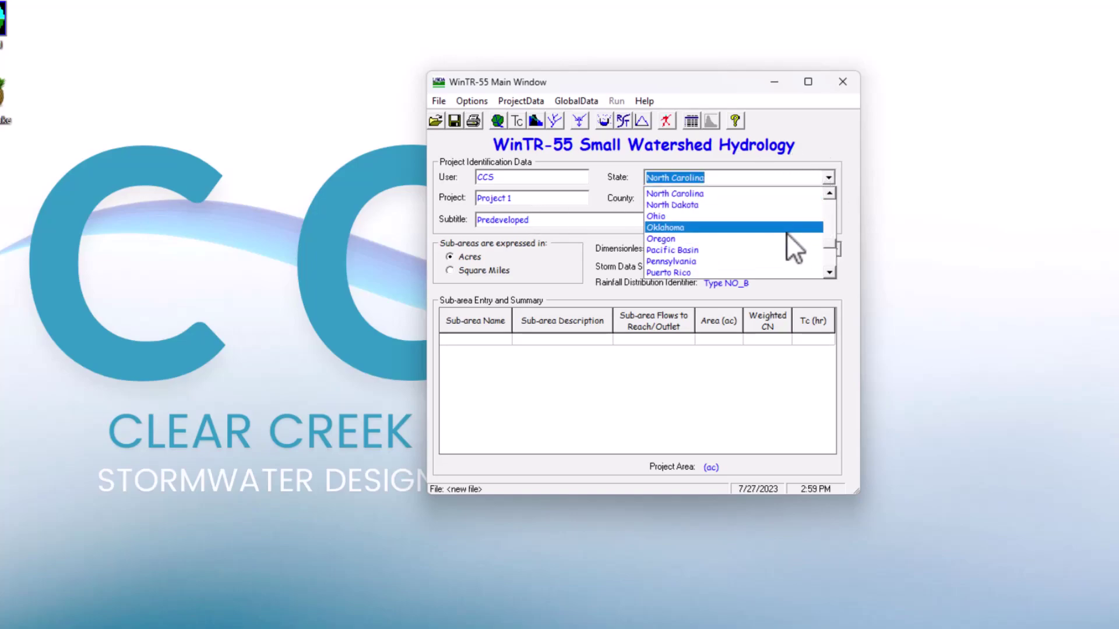
left_click(691, 216)
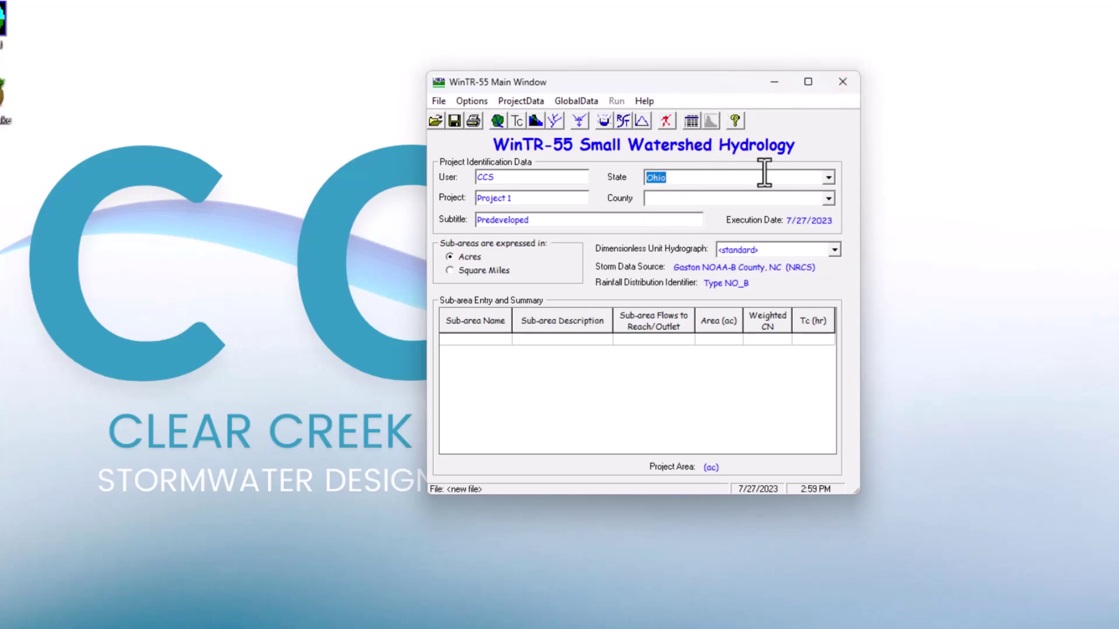
left_click(828, 198)
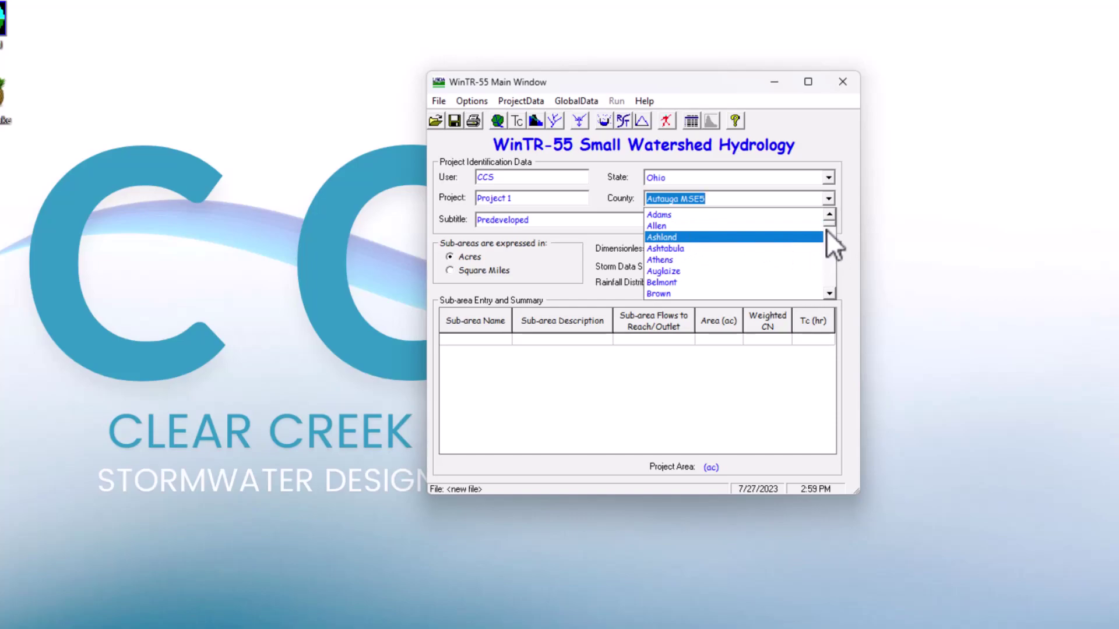
scroll(775, 250, "down", 6)
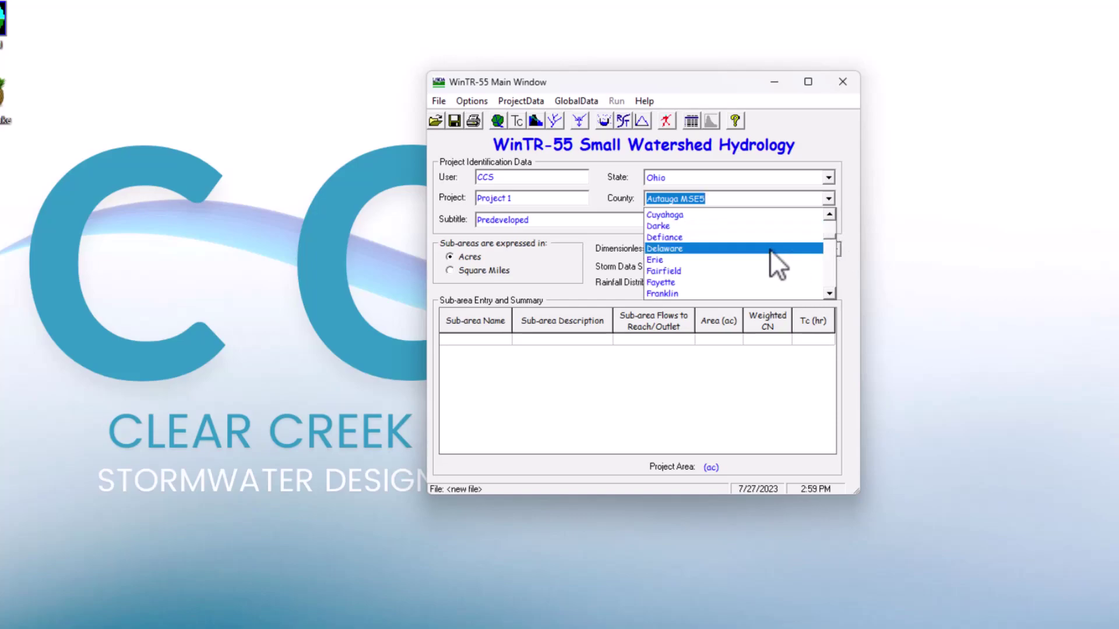
left_click(693, 215)
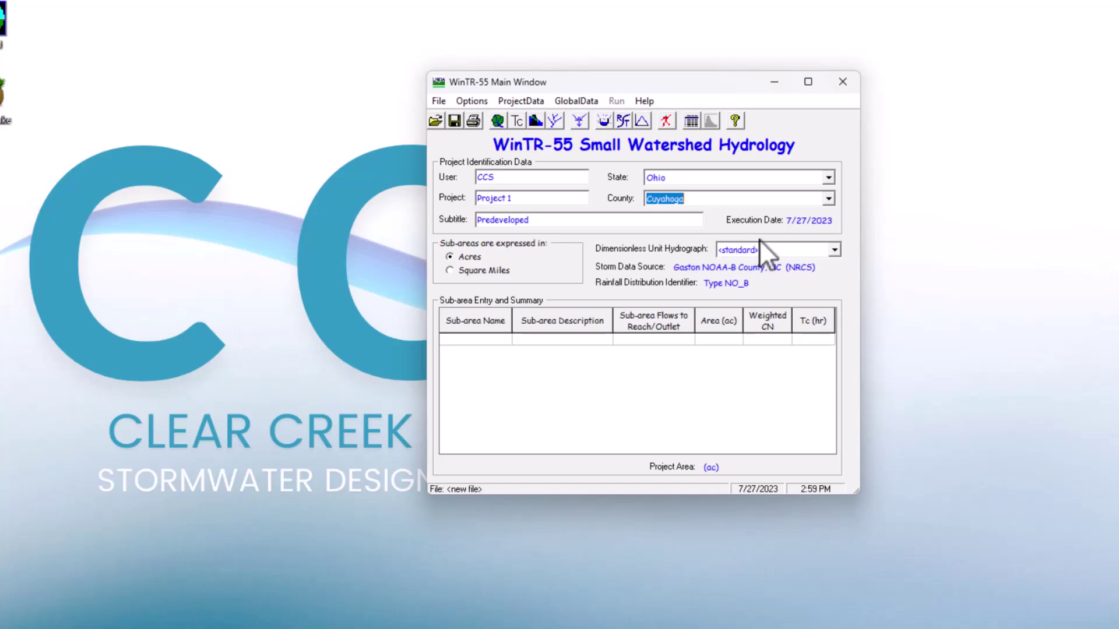
left_click(834, 250)
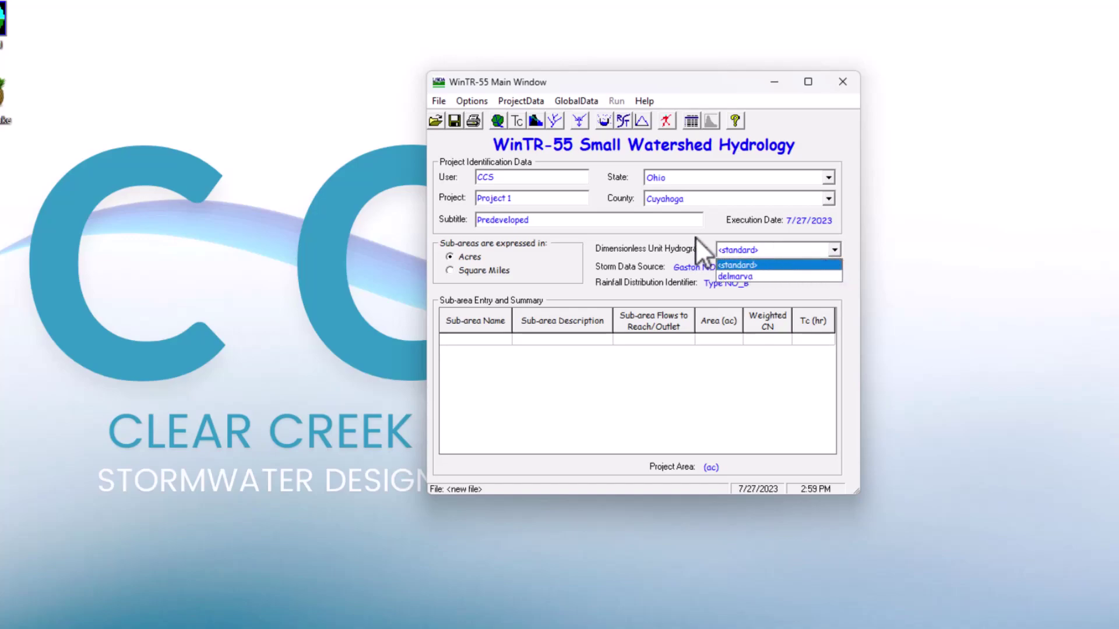
left_click(711, 240)
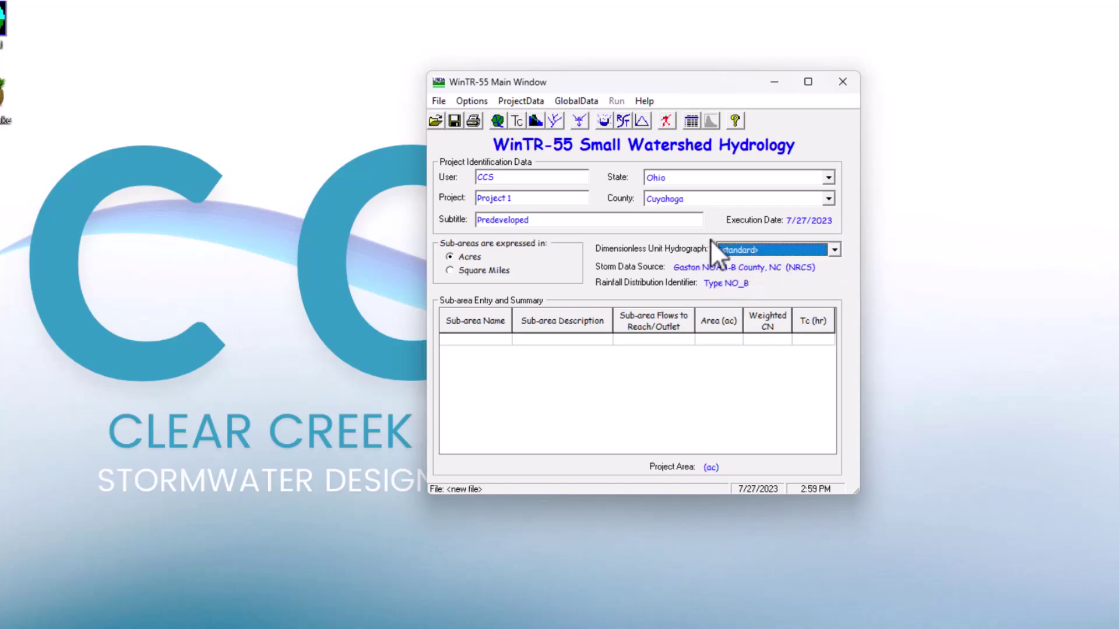
Load the NRCS storm data for Cuyahoga County, keeping the Type NO_A rainfall distribution.
left_click(522, 102)
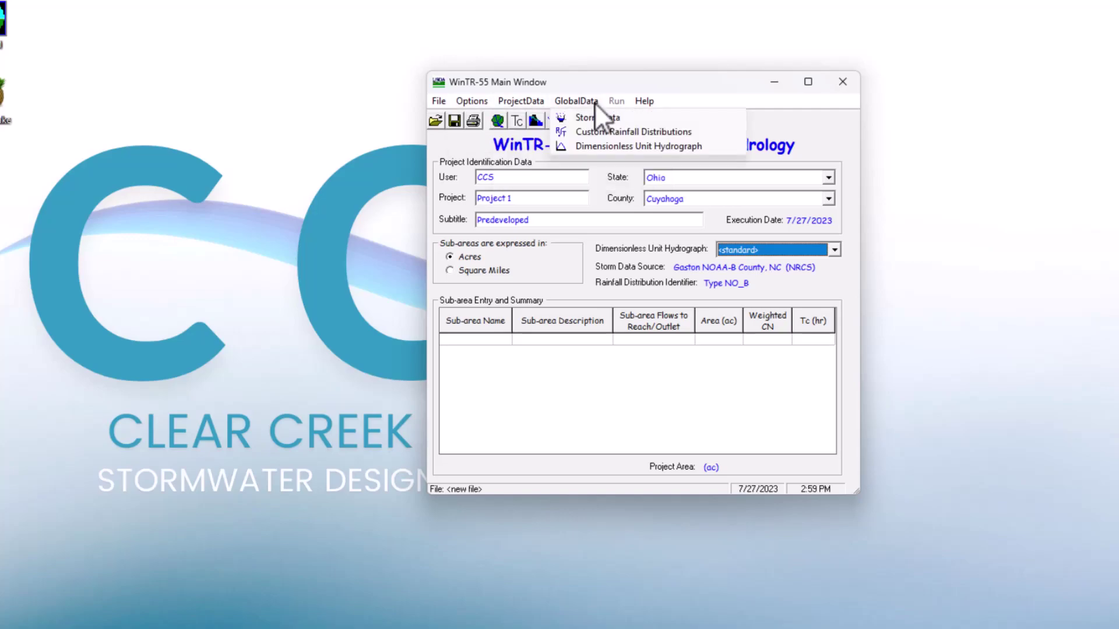
left_click(595, 116)
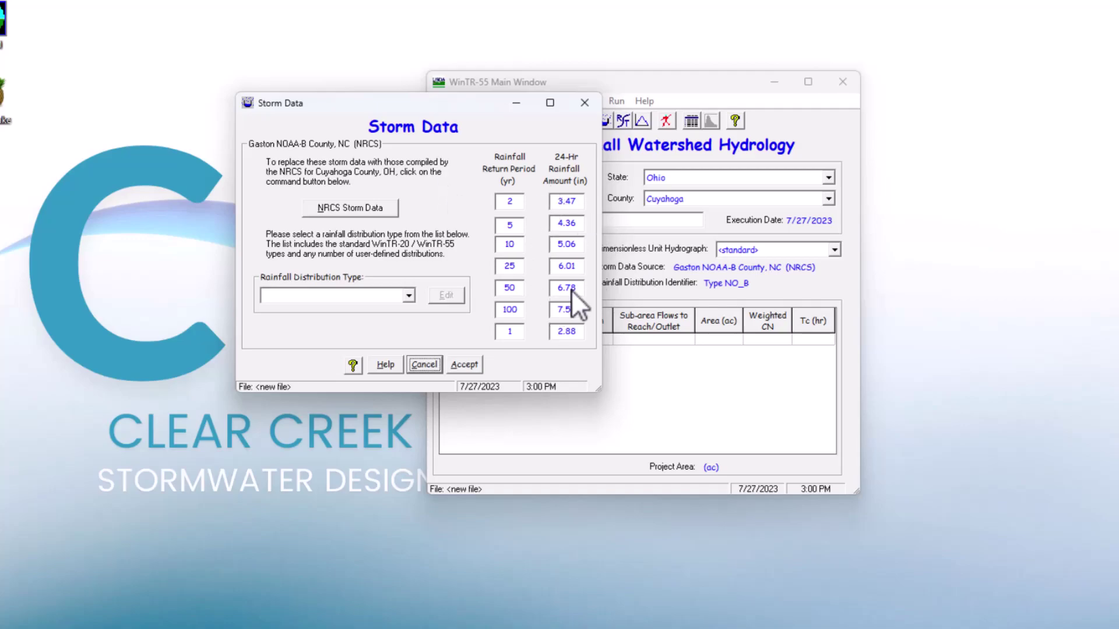
left_click(386, 209)
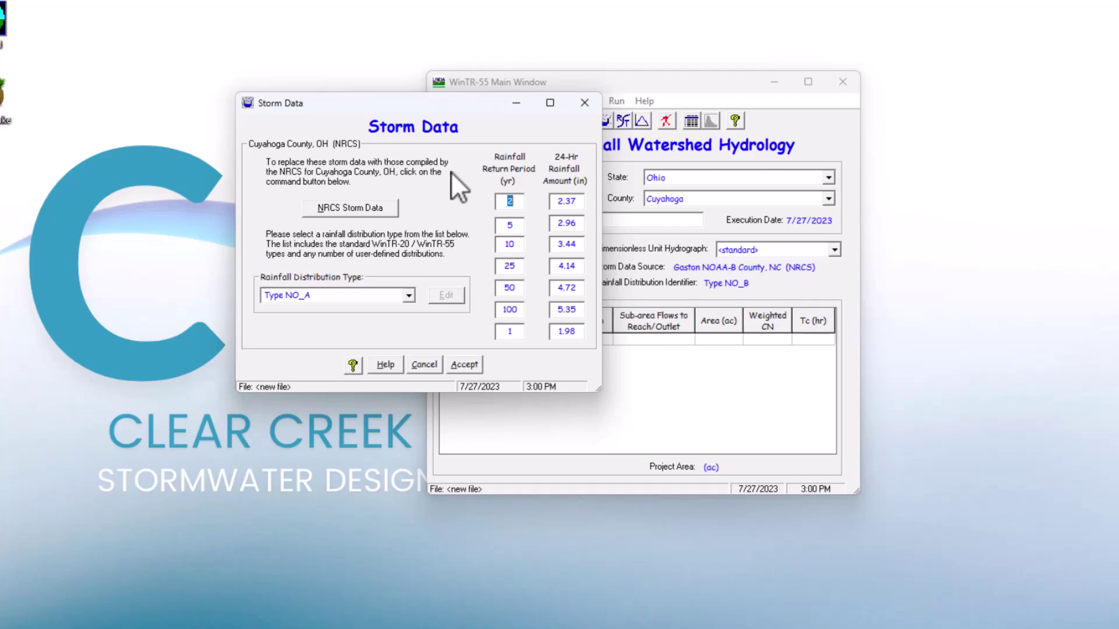
left_click(408, 296)
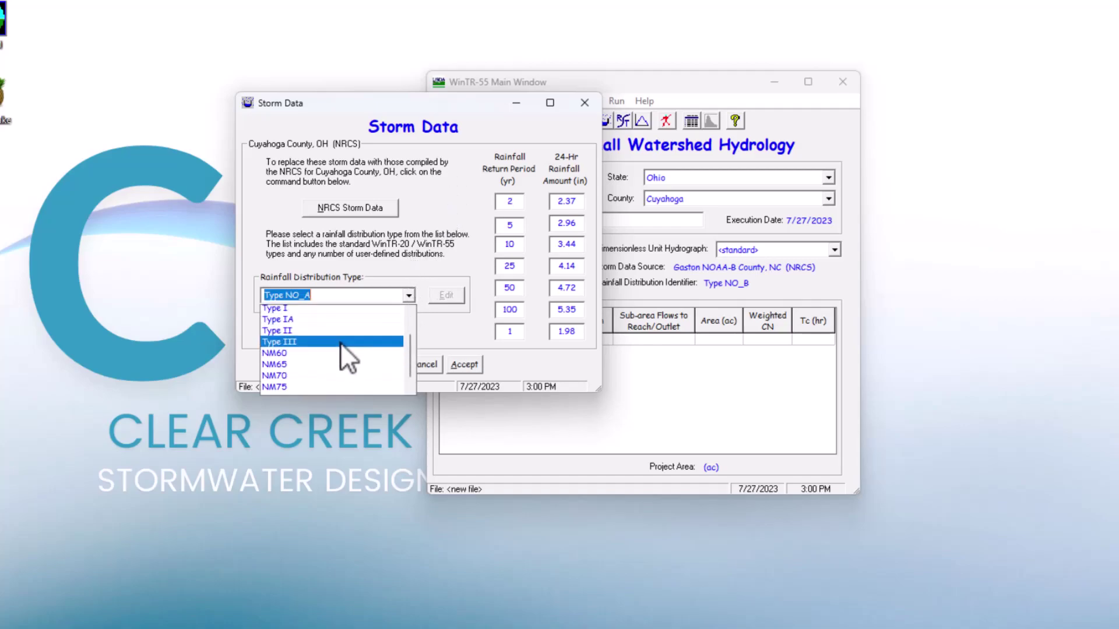
scroll(376, 361, "down", 3)
scroll(369, 352, "up", 3)
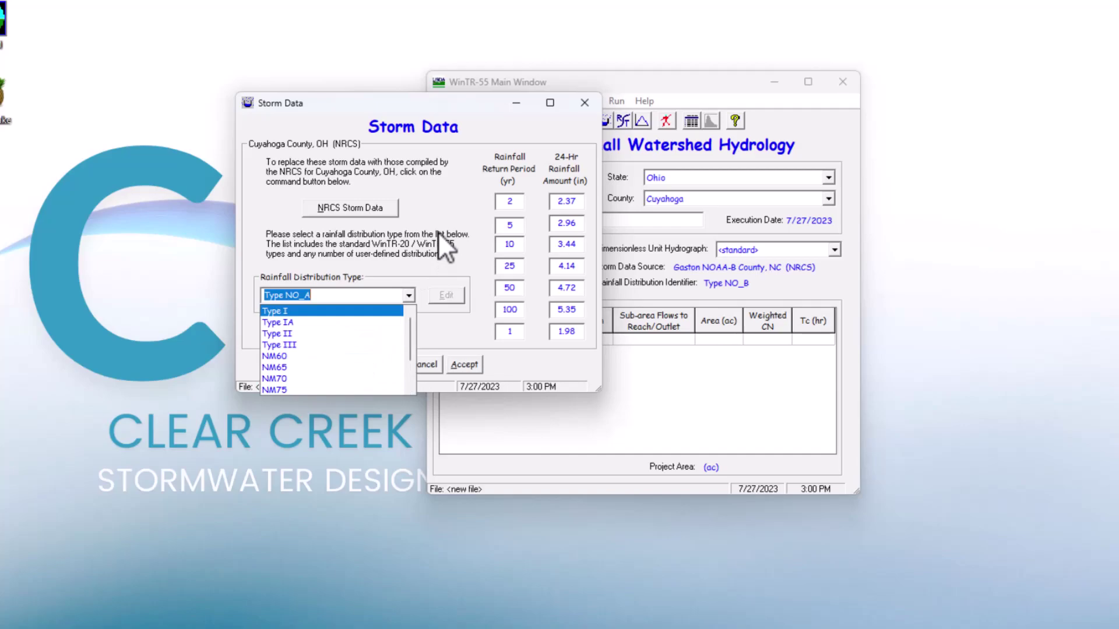
scroll(362, 319, "down", 2)
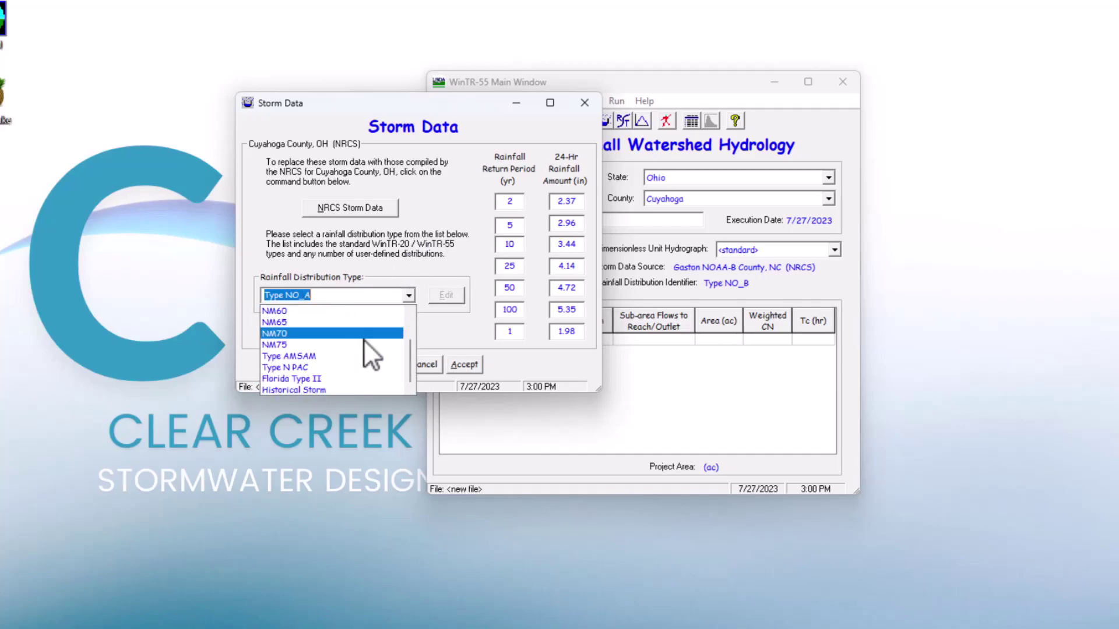
scroll(363, 339, "up", 2)
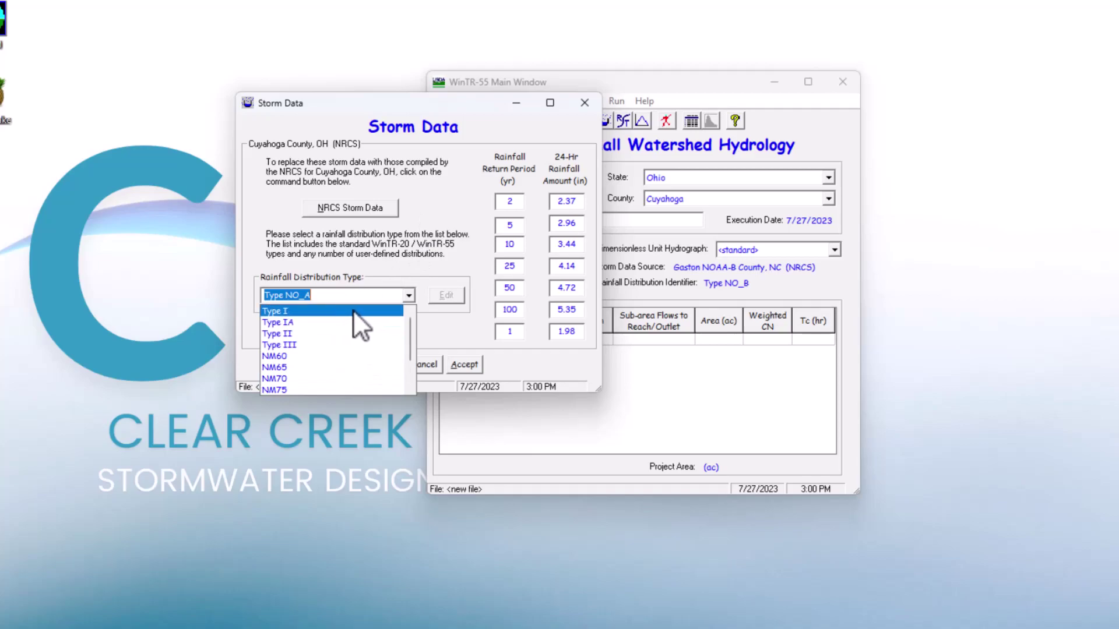
left_click(429, 234)
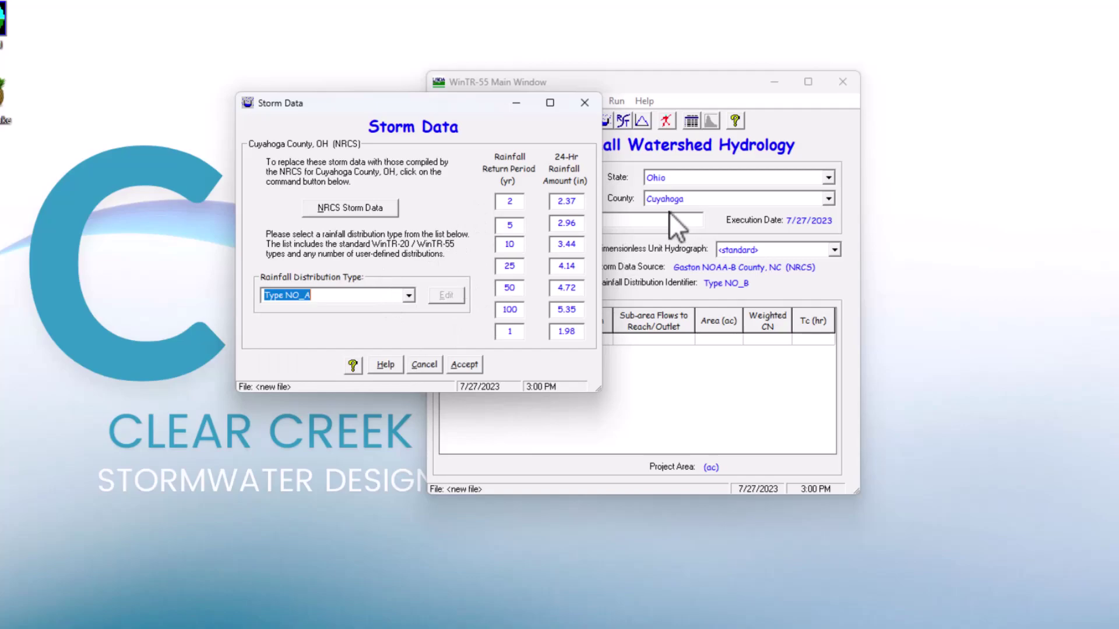
Restore the NRCS Cuyahoga values after editing the 5-year rainfall, and accept the storm data.
left_click(577, 224)
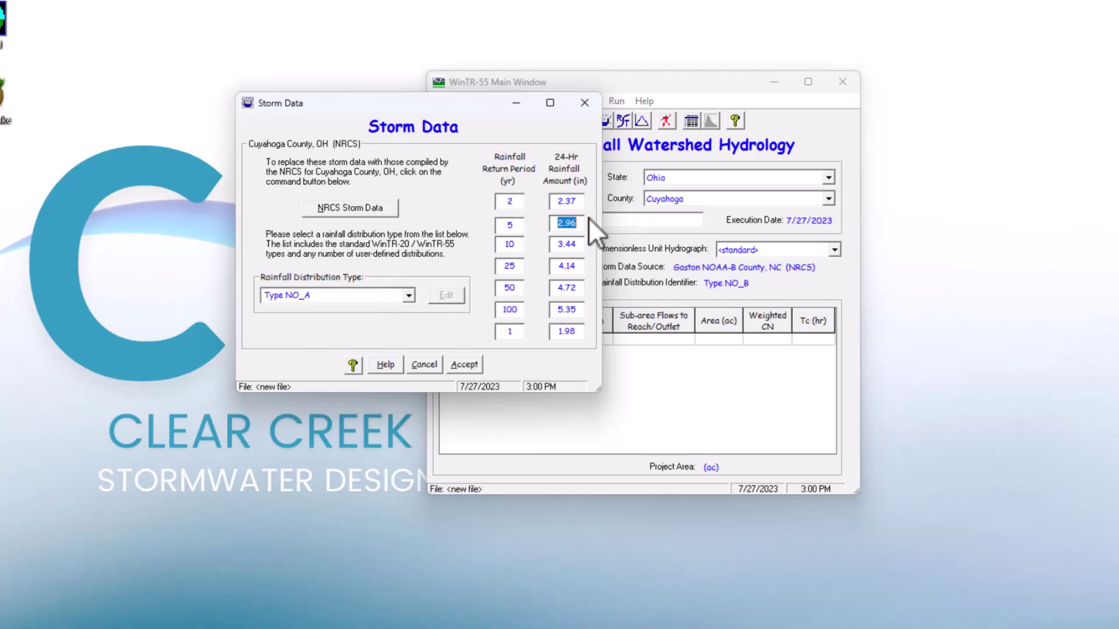
type("2")
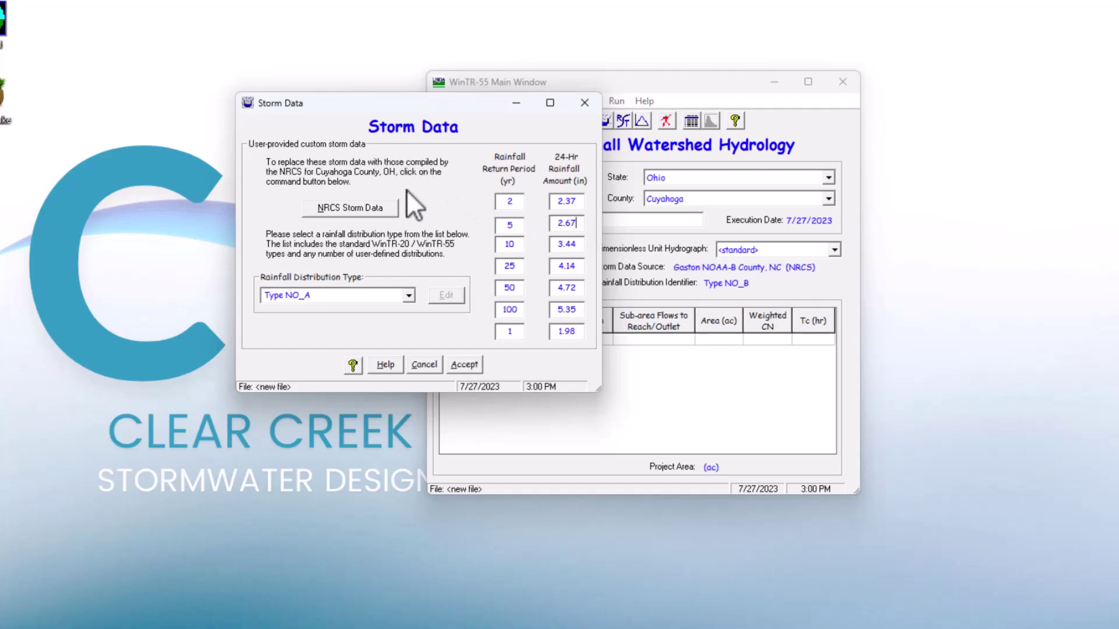
left_click(372, 207)
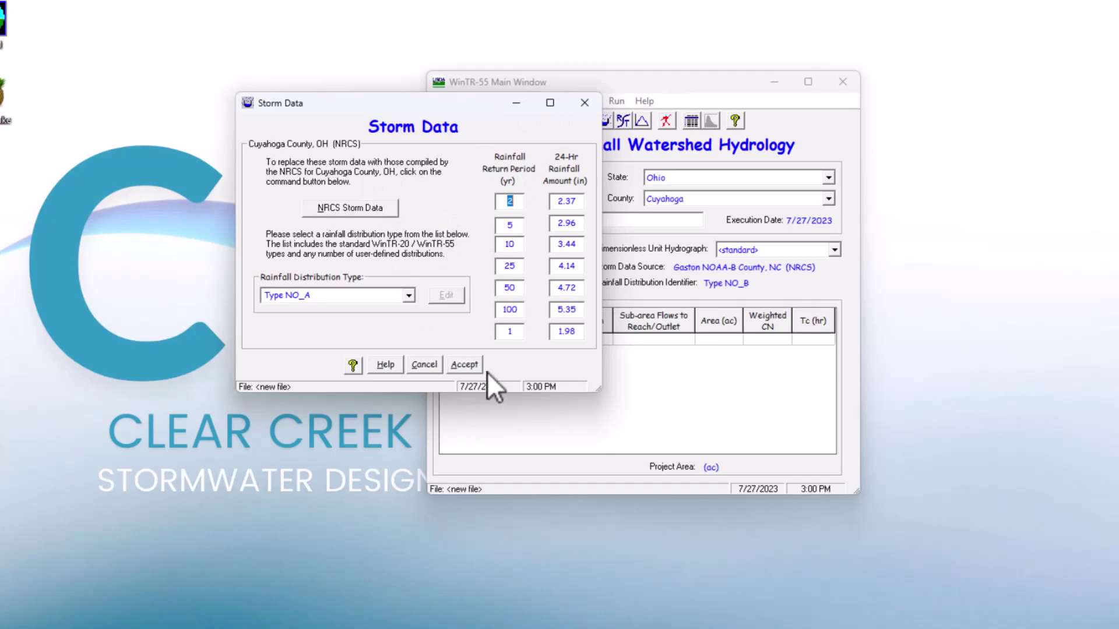
left_click(474, 363)
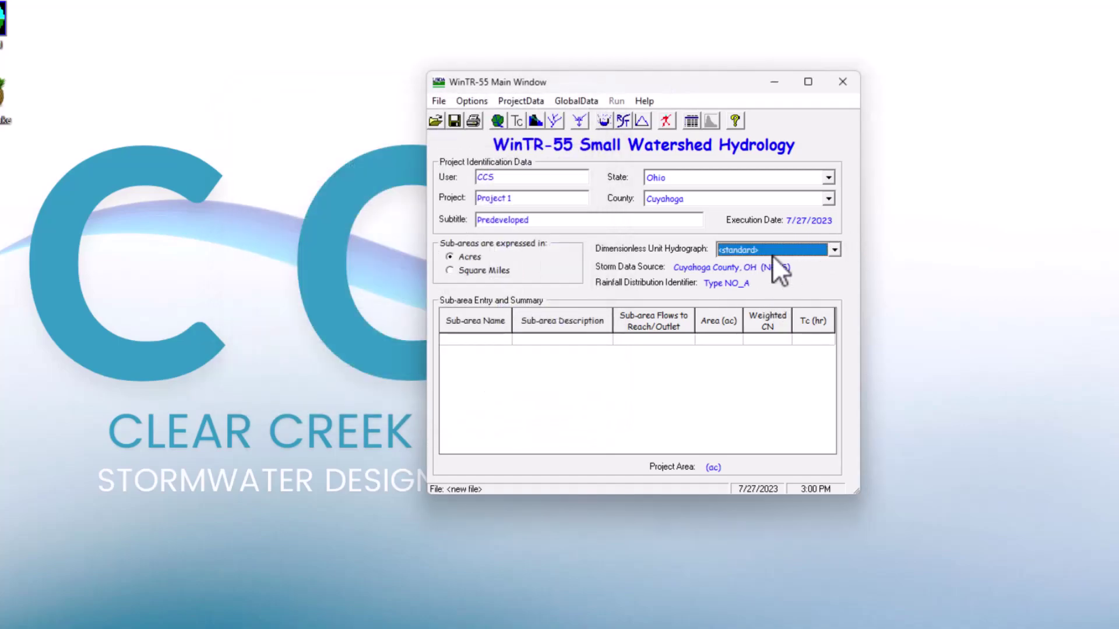
Keep the standard unit hydrograph and name the first sub-area 'Area 1'.
left_click(835, 249)
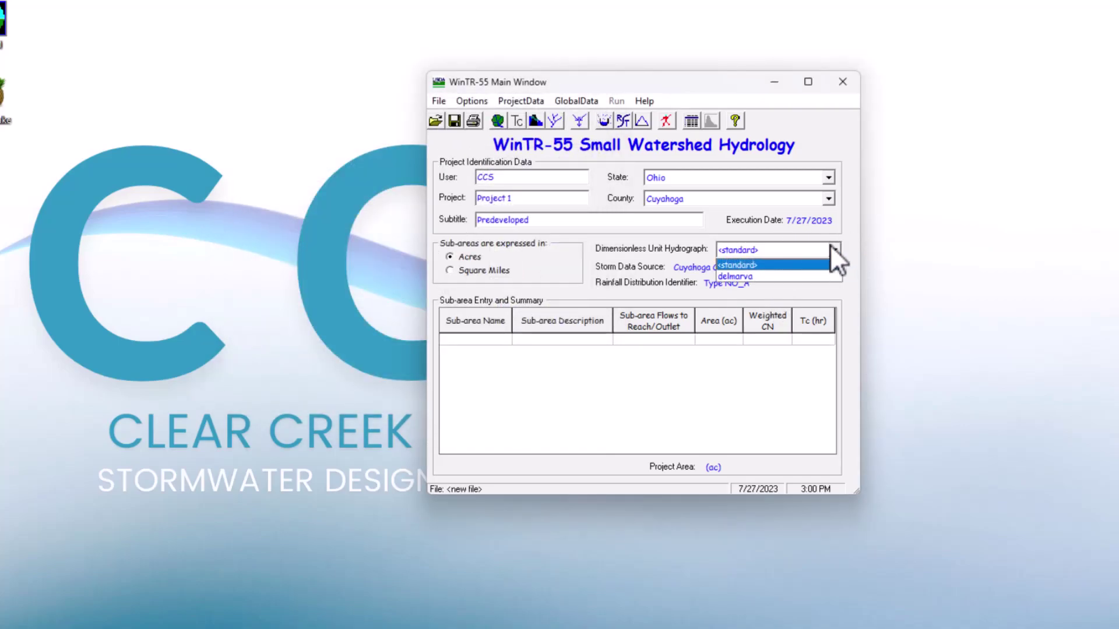
left_click(806, 134)
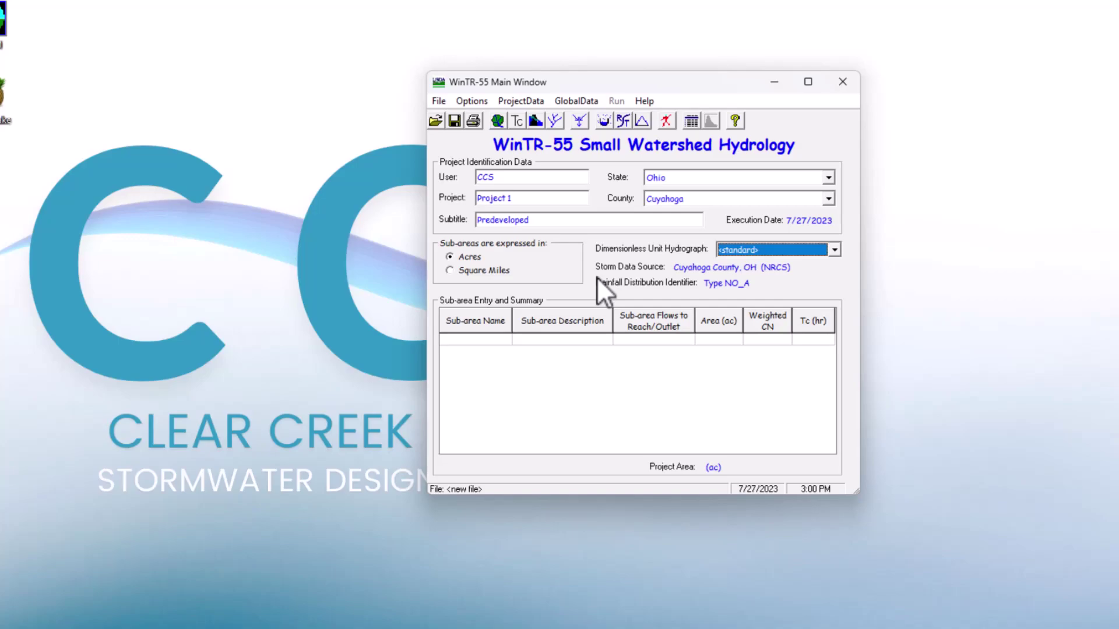
left_click(493, 341)
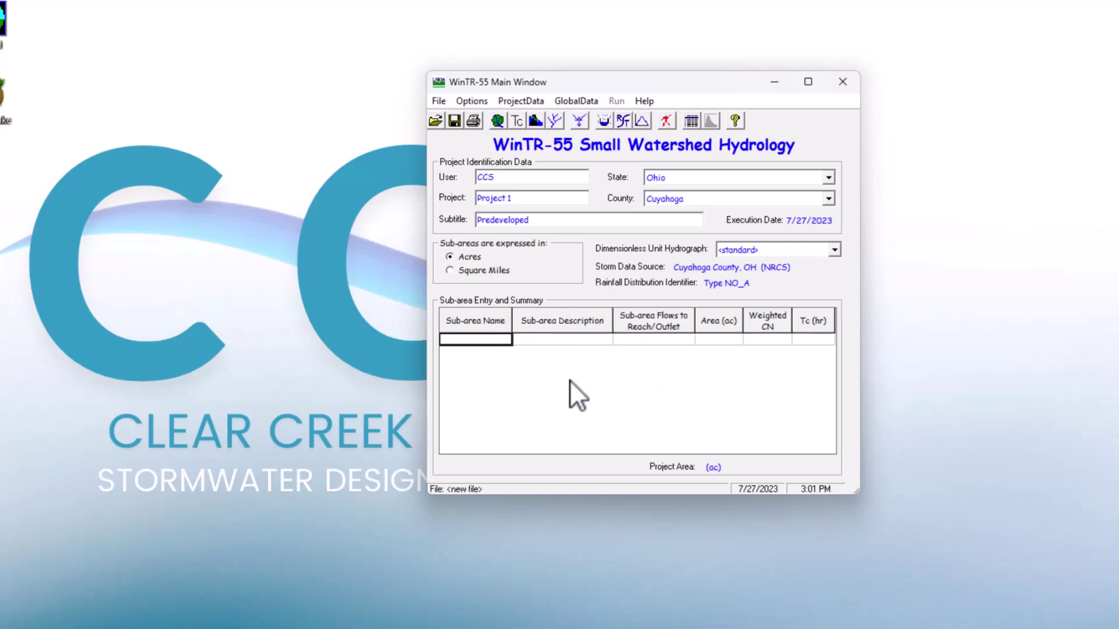
type("Area 1")
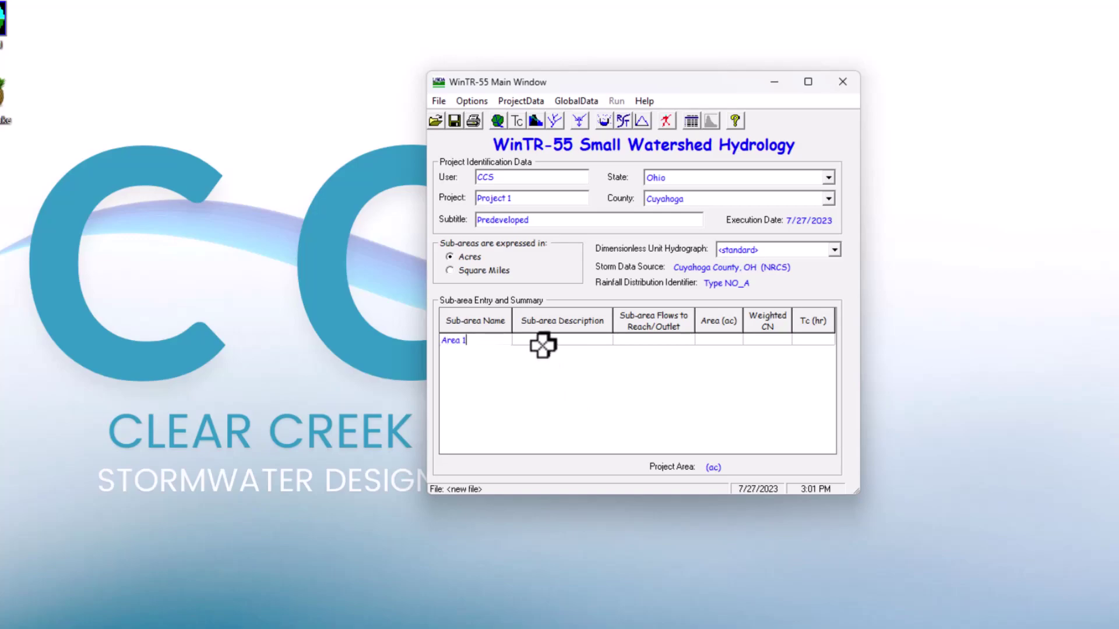
left_click(542, 344)
Describe Area 1 as 'Forested', leave its flow destination unset, and bring up land-use details.
type("Fore")
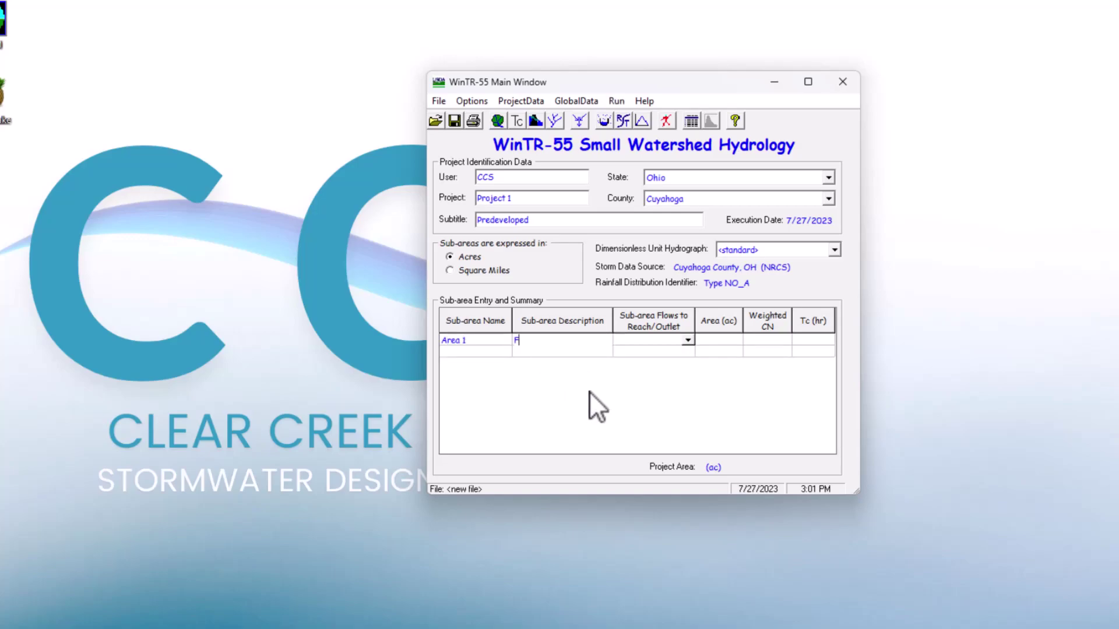
key("BackSpace")
key("BackSpace")
key("BackSpace")
key("BackSpace")
type("Forested")
left_click(688, 339)
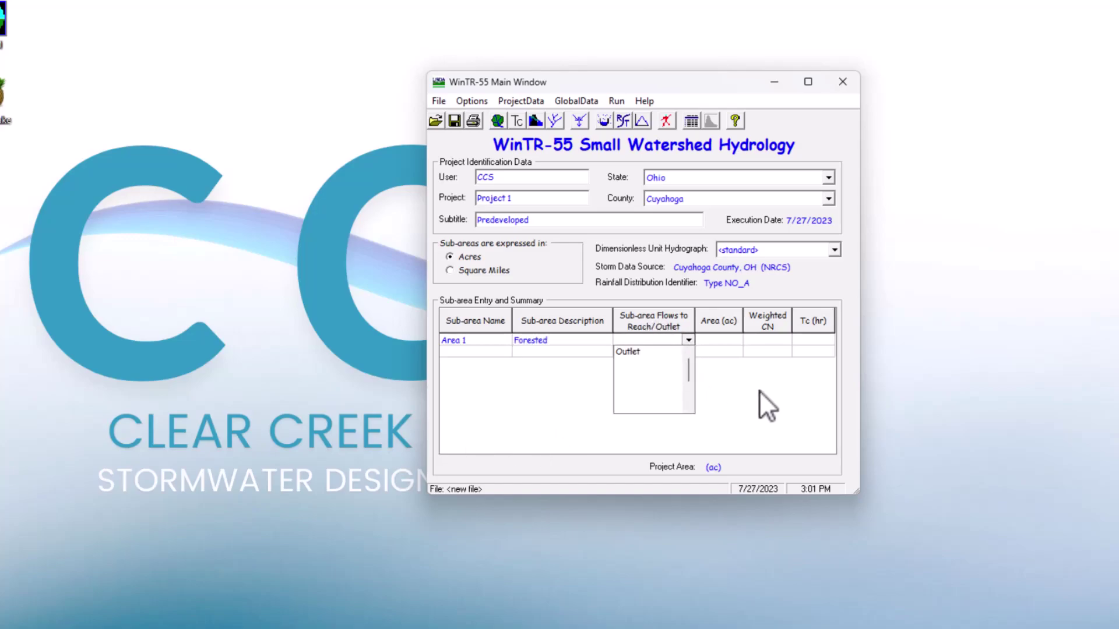
left_click(760, 390)
left_click(711, 338)
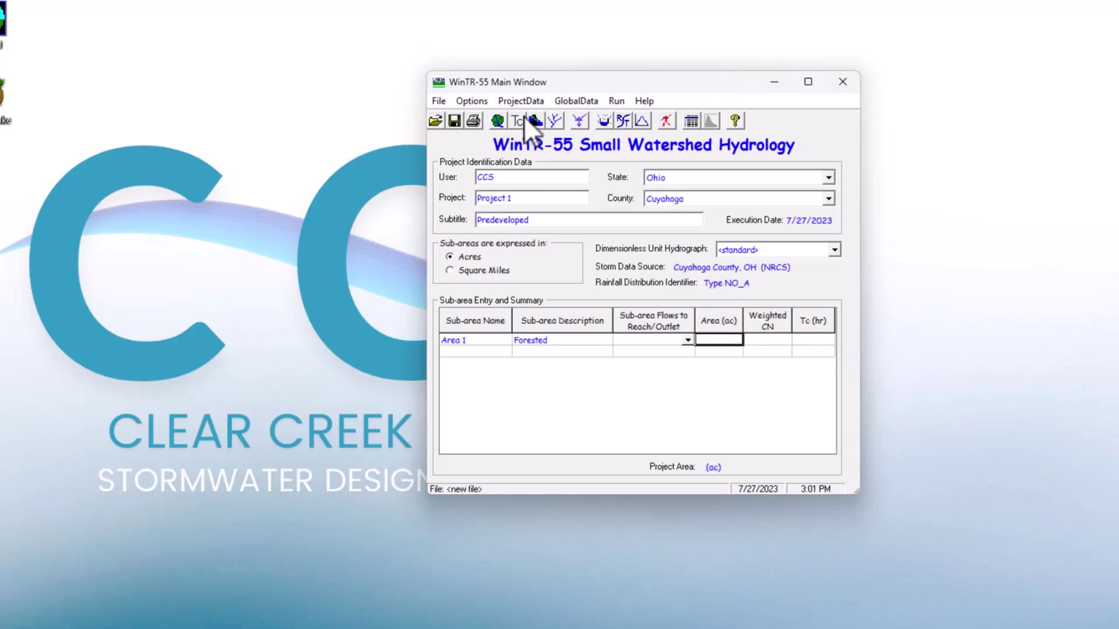
left_click(505, 124)
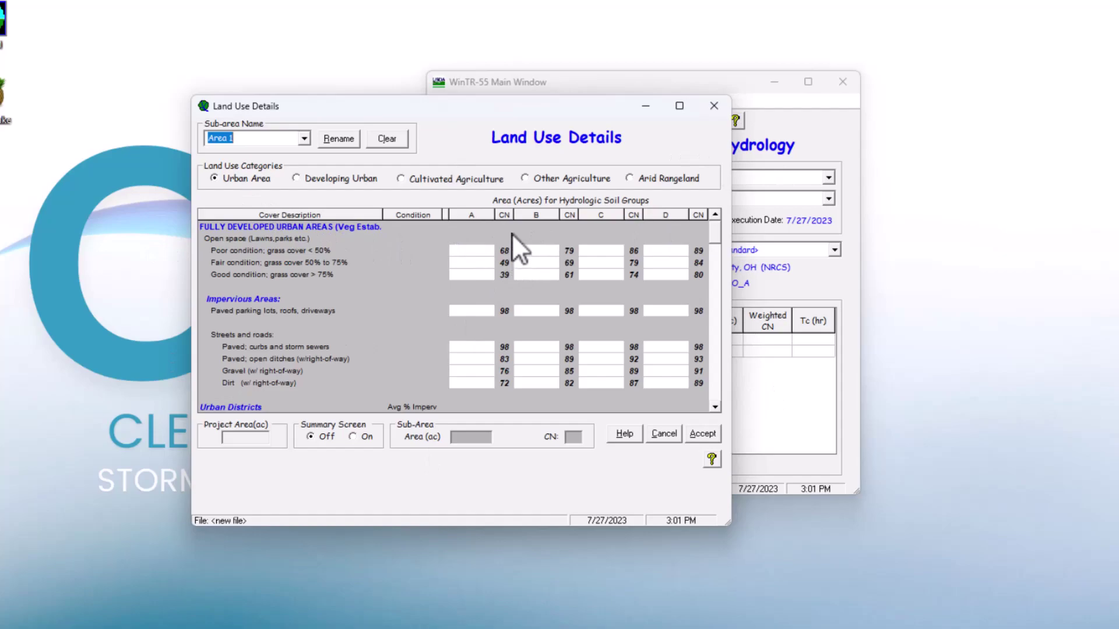
Enter 1 acre of poor open space and 2 acres of paved streets on soil A.
left_click(255, 177)
left_click(465, 250)
type("1")
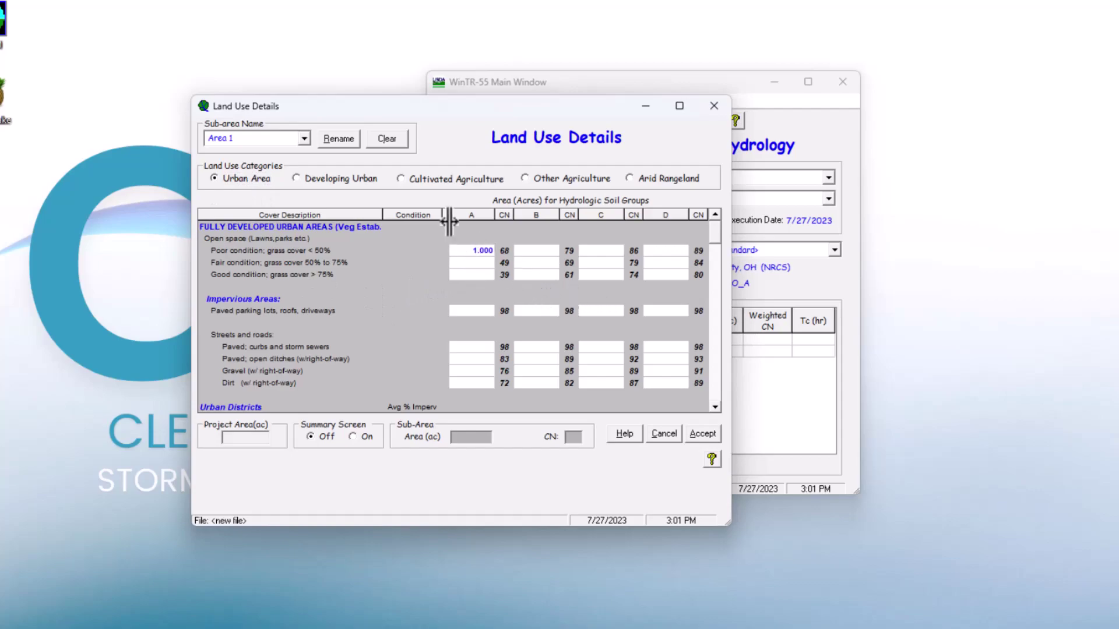
left_click(466, 347)
type("2")
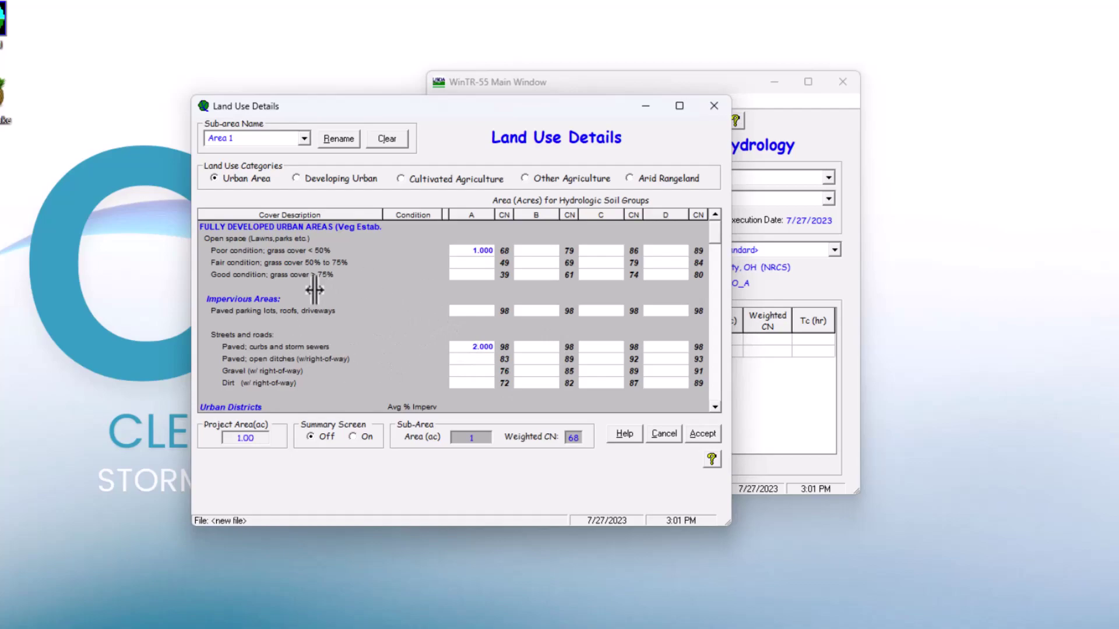
Add 2 acres of fallow bare soil on soil B, review the summary, and accept.
left_click(434, 181)
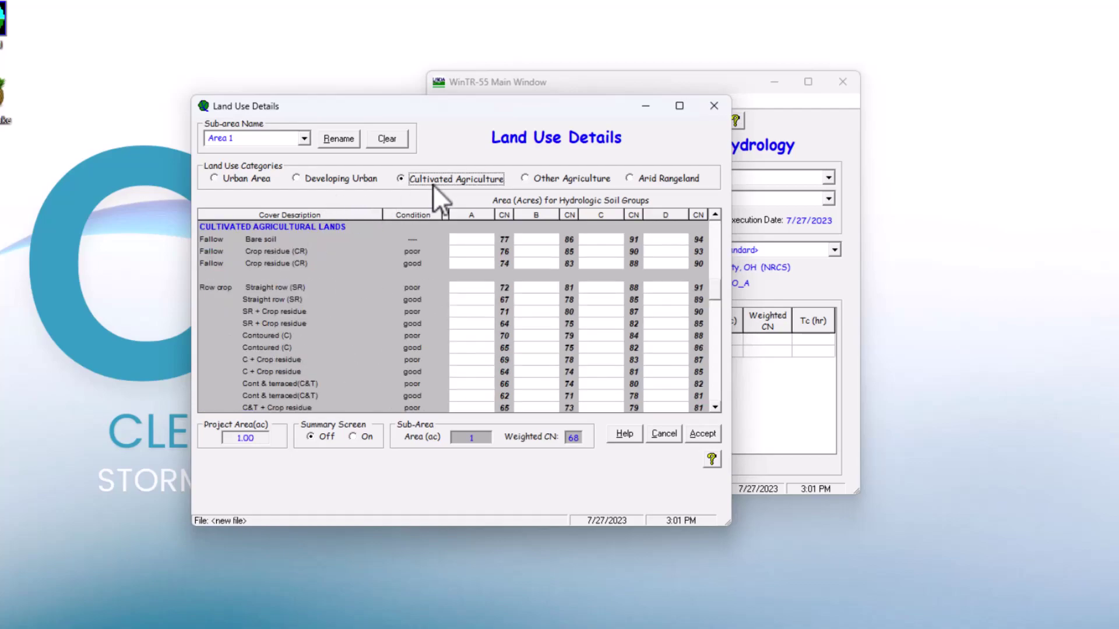
left_click(546, 241)
type("2")
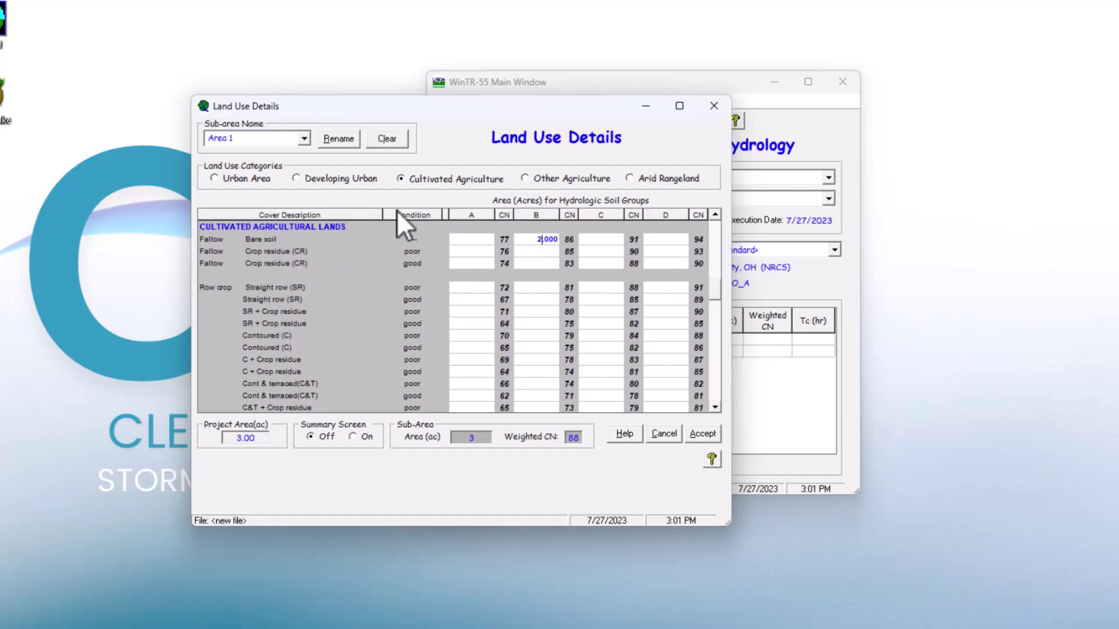
left_click(480, 288)
scroll(523, 285, "up", 10)
scroll(528, 285, "up", 3)
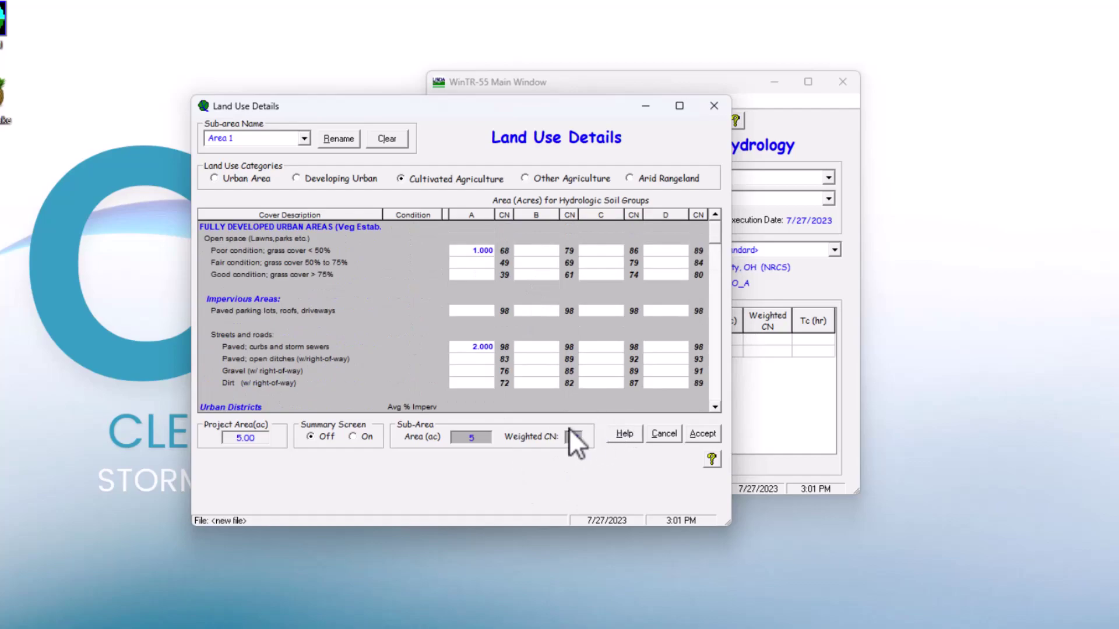
left_click(353, 437)
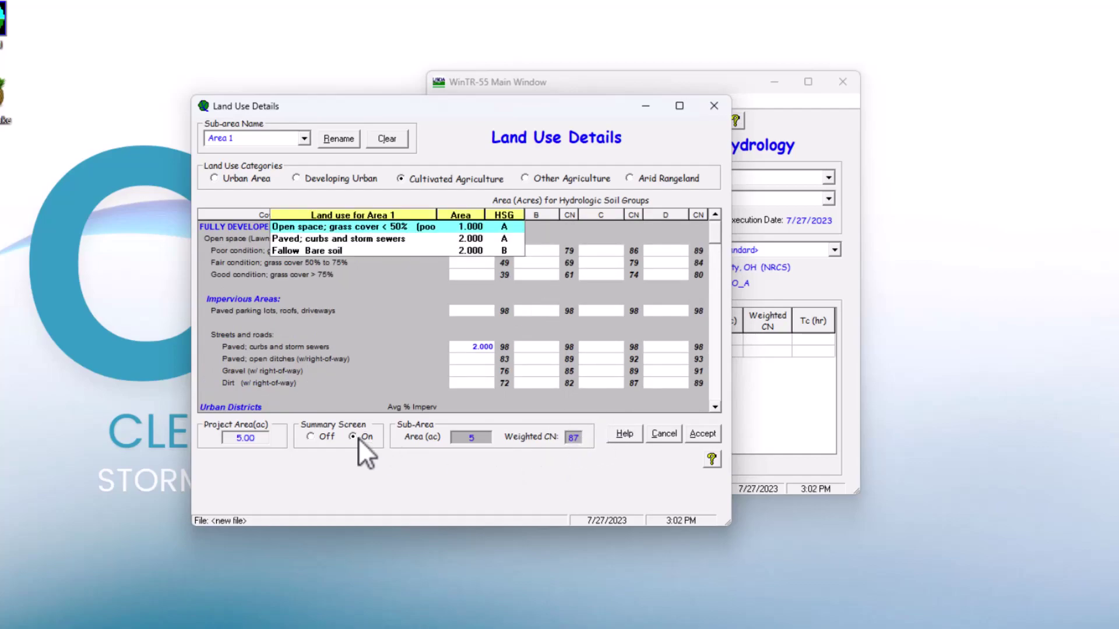
left_click(326, 437)
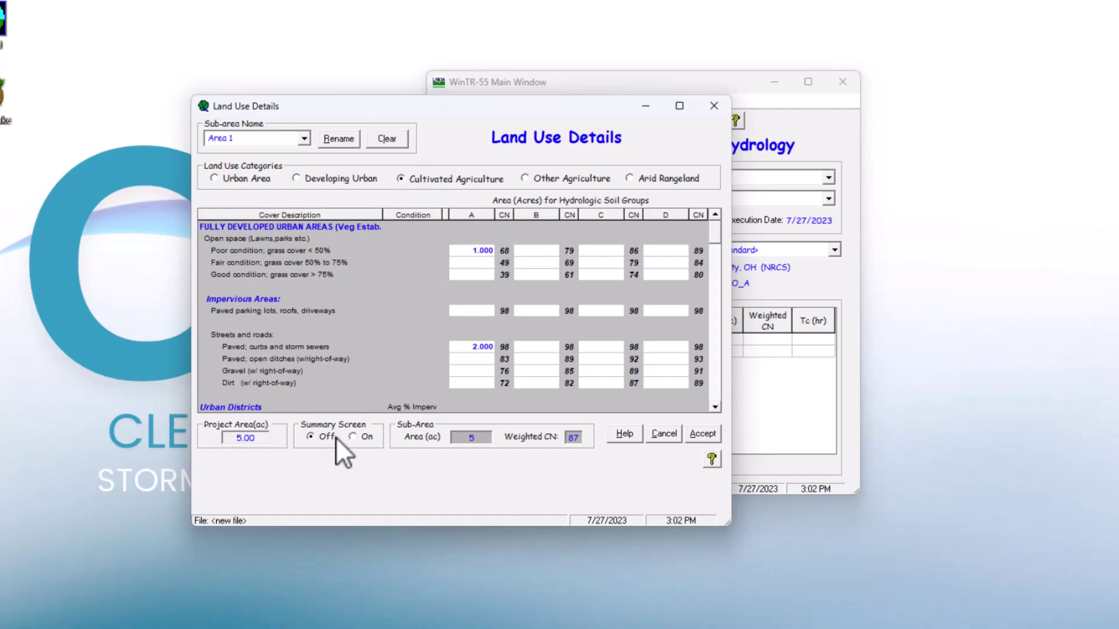
left_click(700, 430)
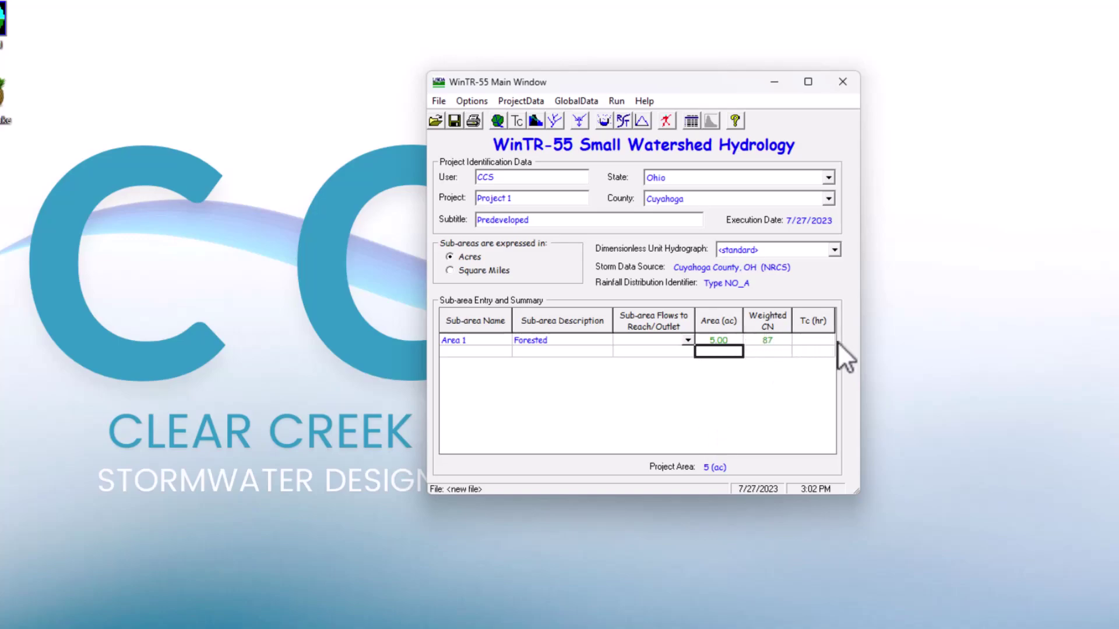
Reopen Area 1's land-use details to check them, then close the window.
left_click(816, 341)
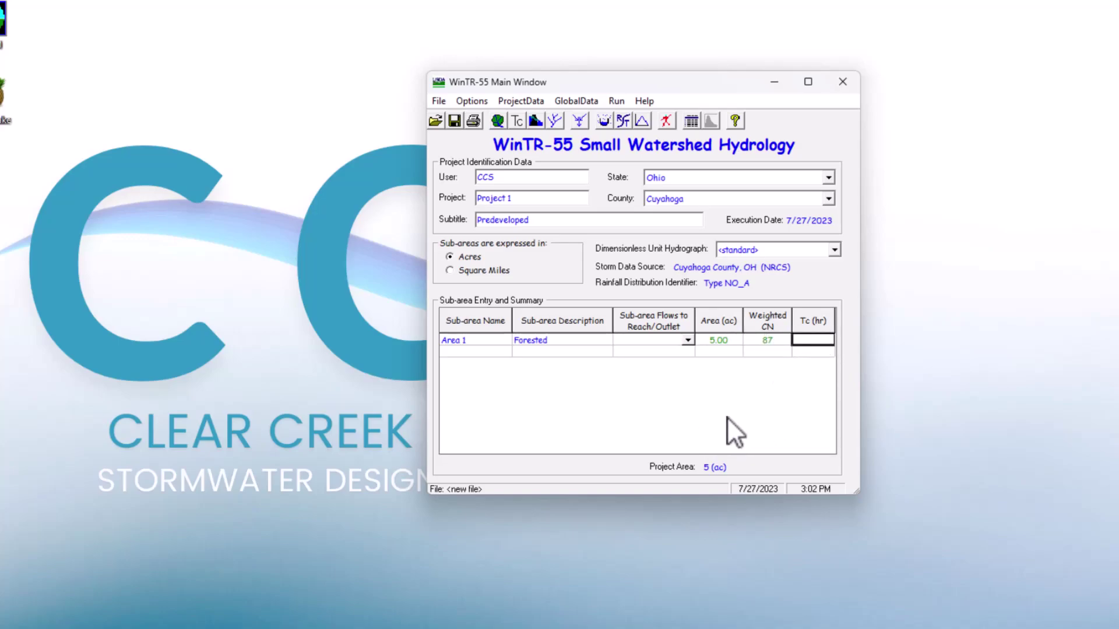
double_click(562, 341)
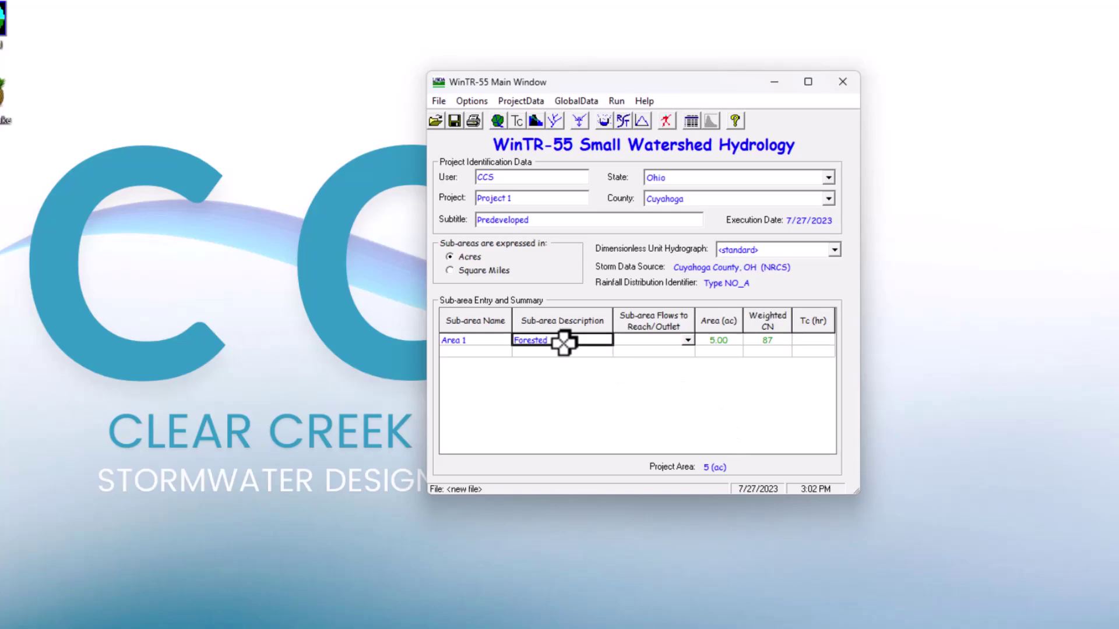
key("Escape")
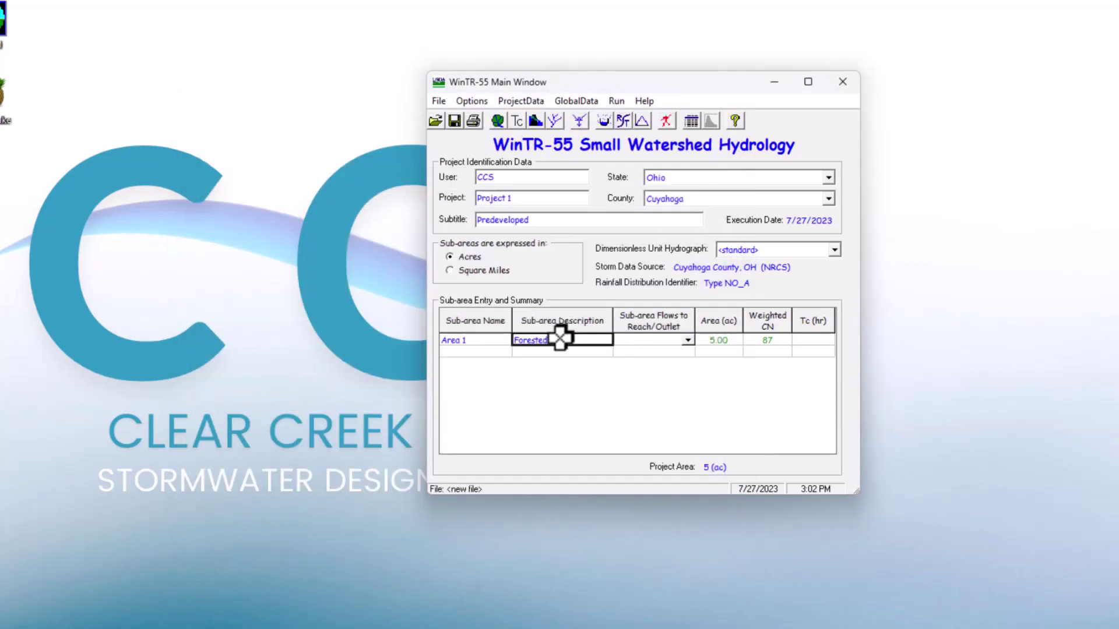
double_click(563, 338)
left_click(708, 113)
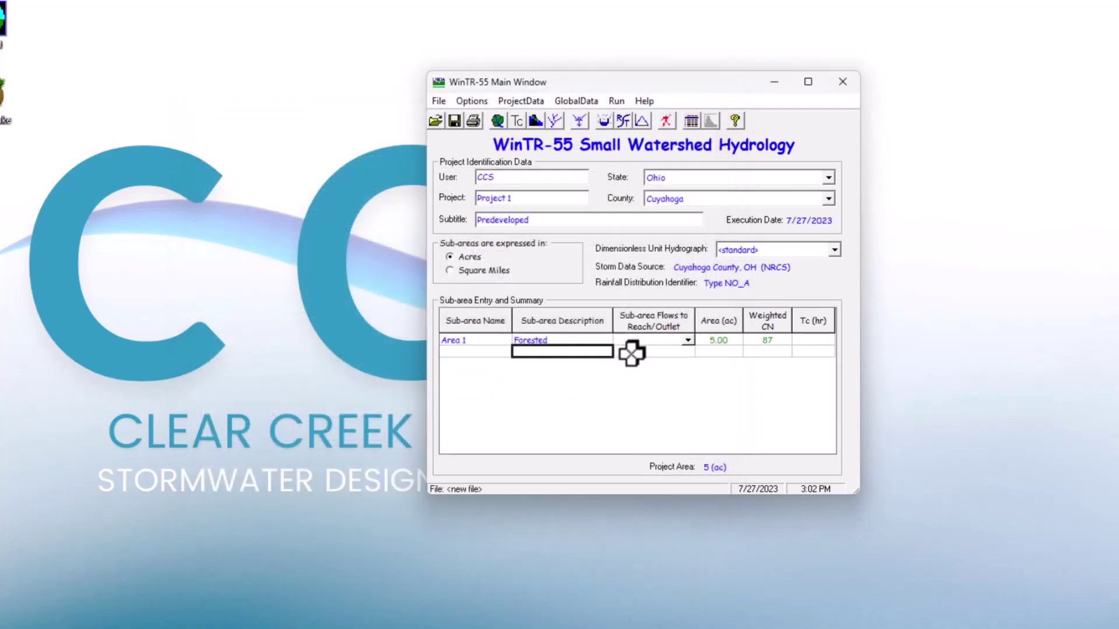
Change Area 1's description to 'Forested Urban'.
left_click(587, 340)
type("Fore")
key("BackSpace")
key("BackSpace")
key("BackSpace")
key("BackSpace")
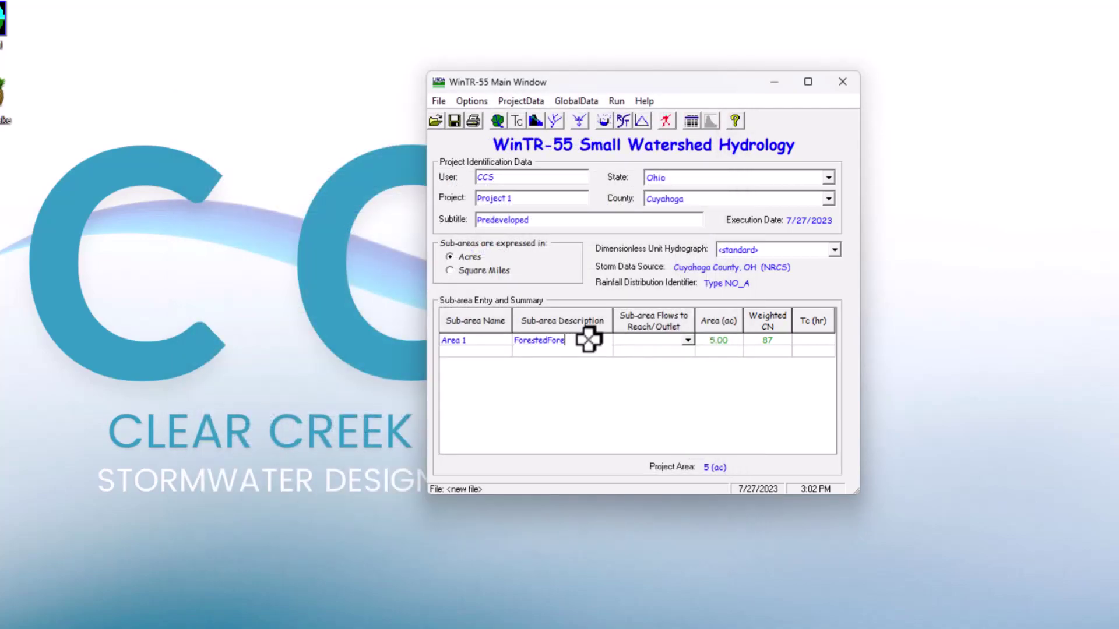
type("Urban")
Enter a time of concentration of 0.250 hours for Area 1.
left_click(815, 342)
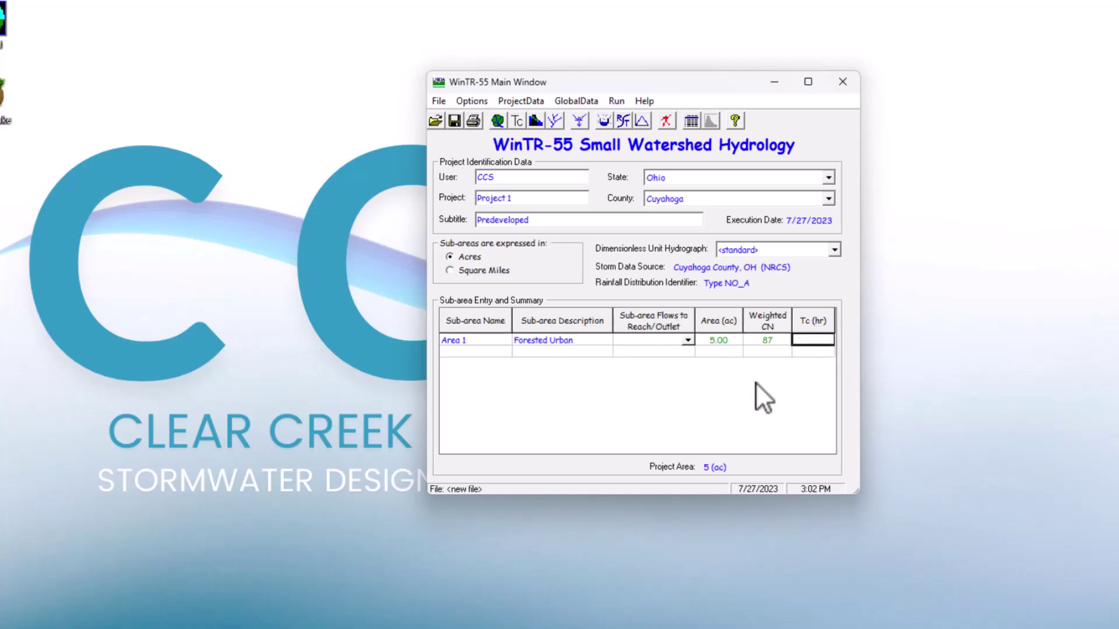
type("1.000")
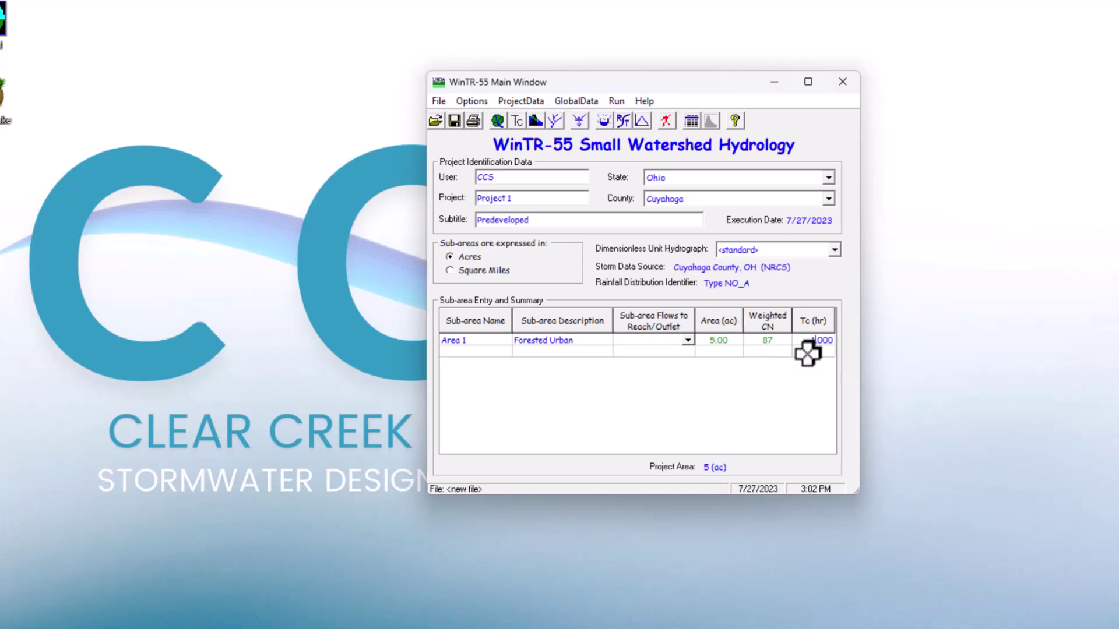
type("0.200")
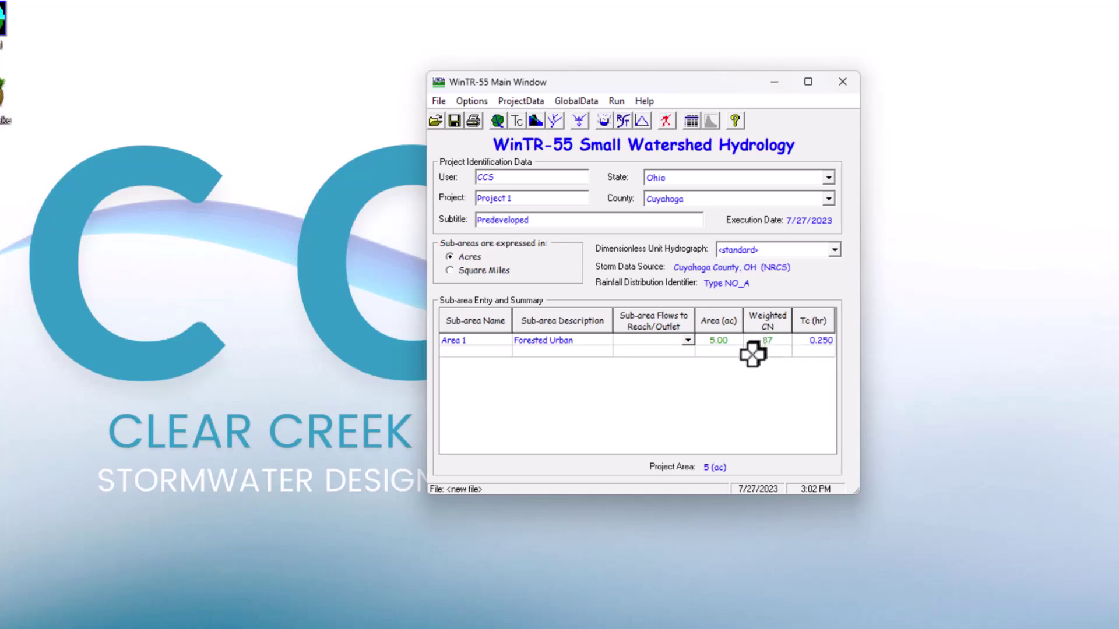
left_click(760, 351)
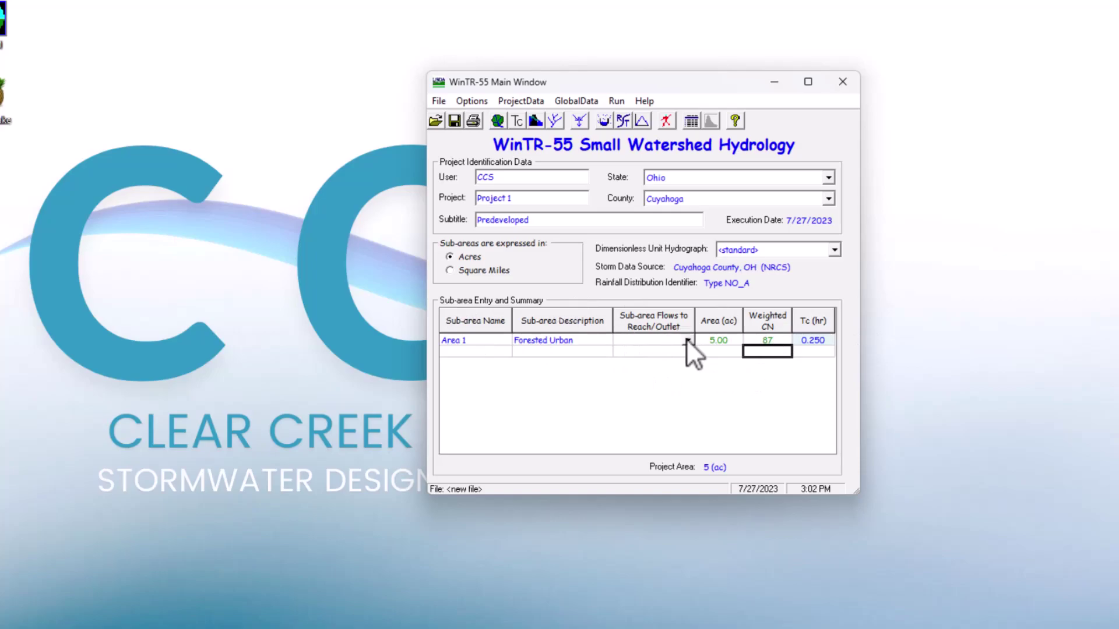
Create 'Reach 1' in the reach data window, draining to the Outlet.
left_click(554, 120)
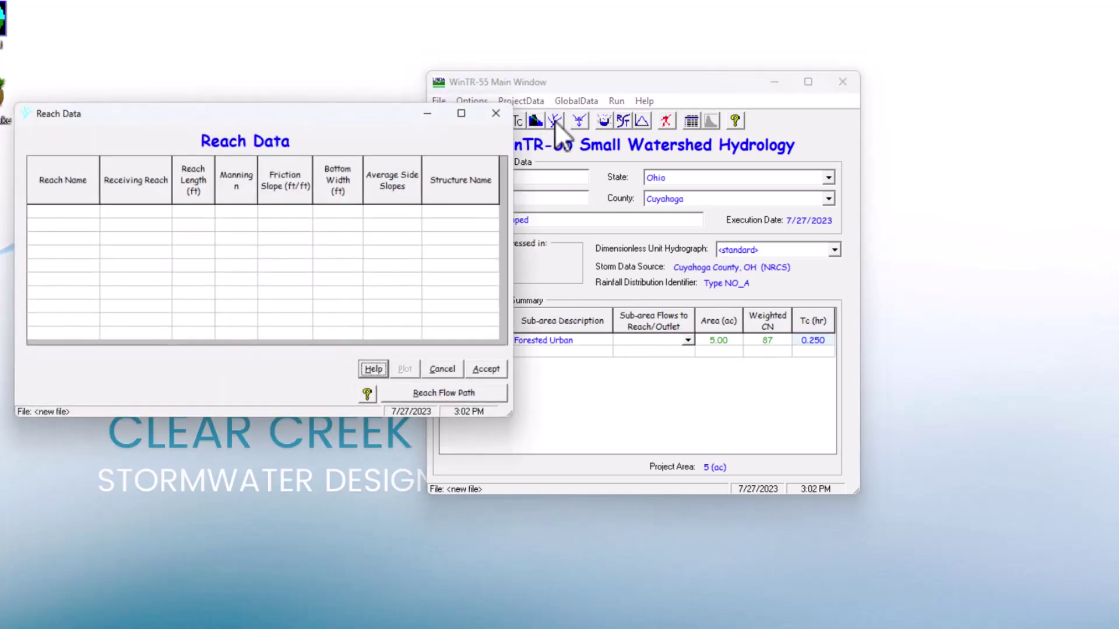
left_click_drag(329, 116, 394, 108)
left_click(162, 208)
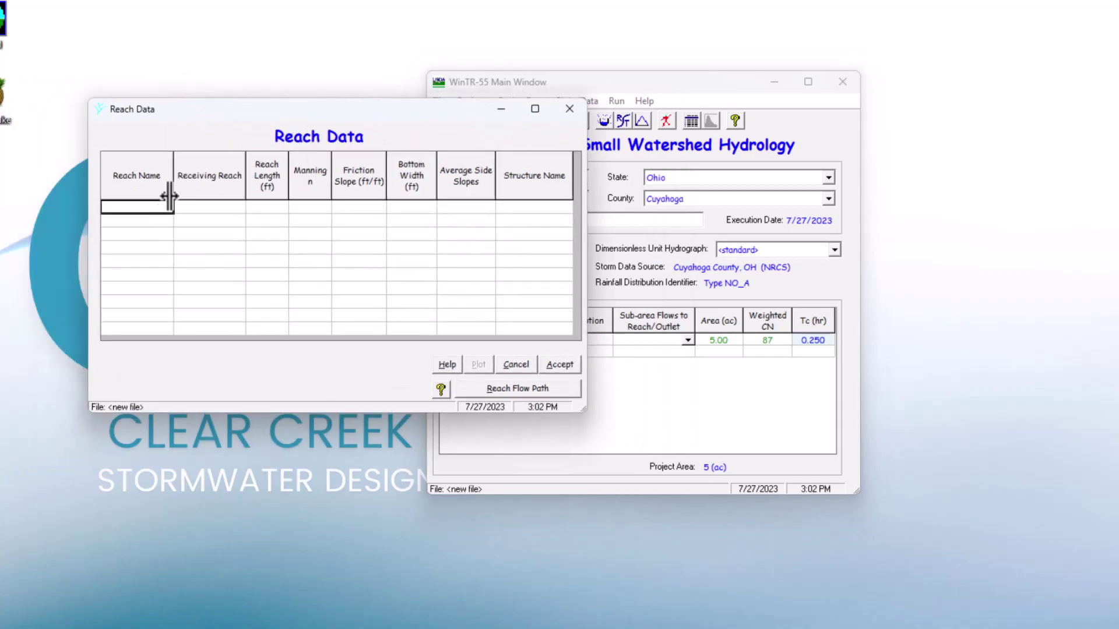
type("Reach 1")
left_click(204, 207)
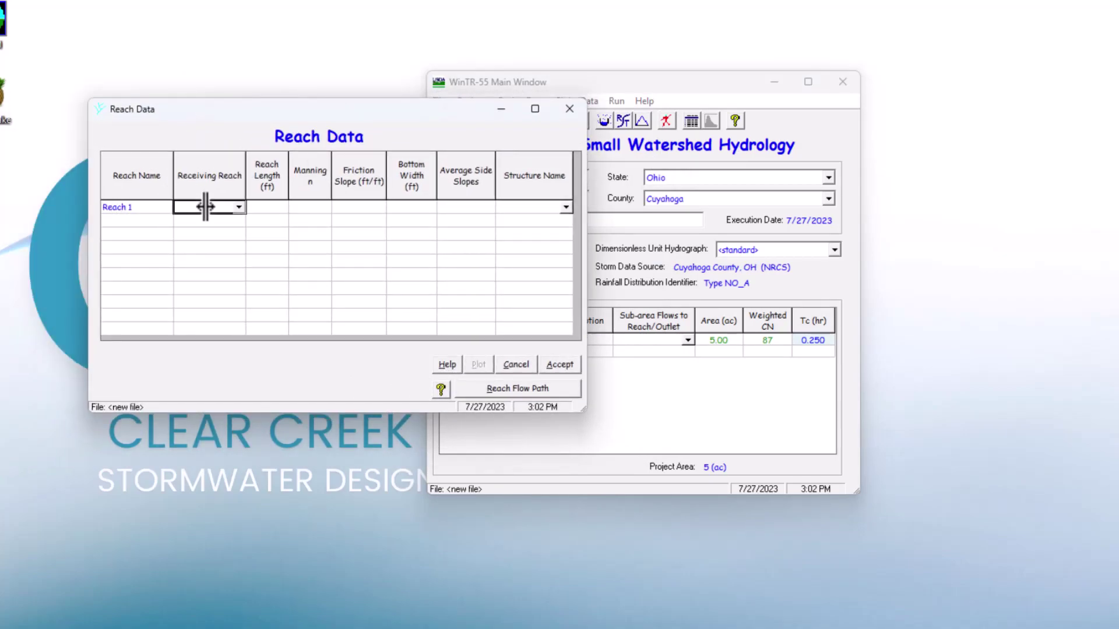
left_click(239, 206)
left_click(219, 220)
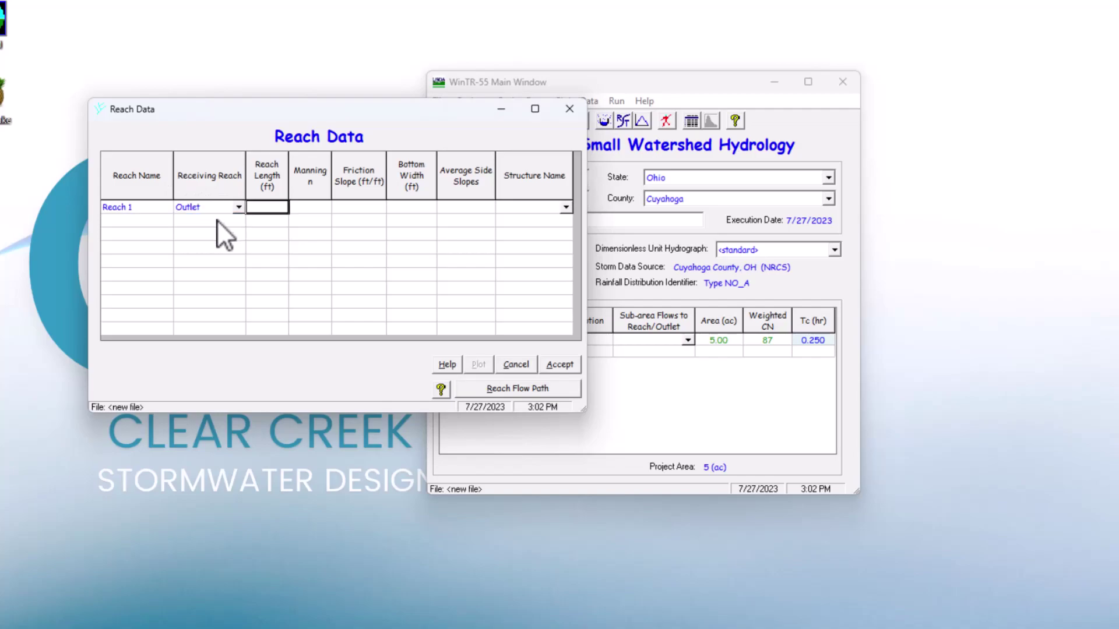
left_click(239, 209)
left_click(261, 211)
Give Reach 1 length 100 ft, n 0.015, slope 0.0300, 15 ft bottom width, 2:1 sides.
type("100")
key("Tab")
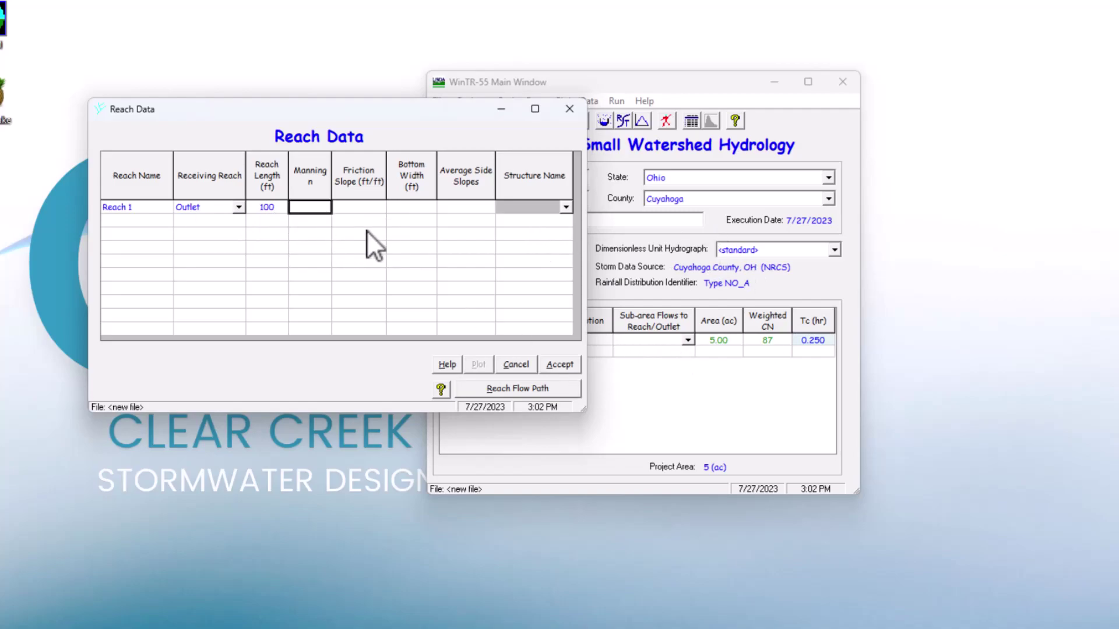
type("0.015")
key("Tab")
type("0")
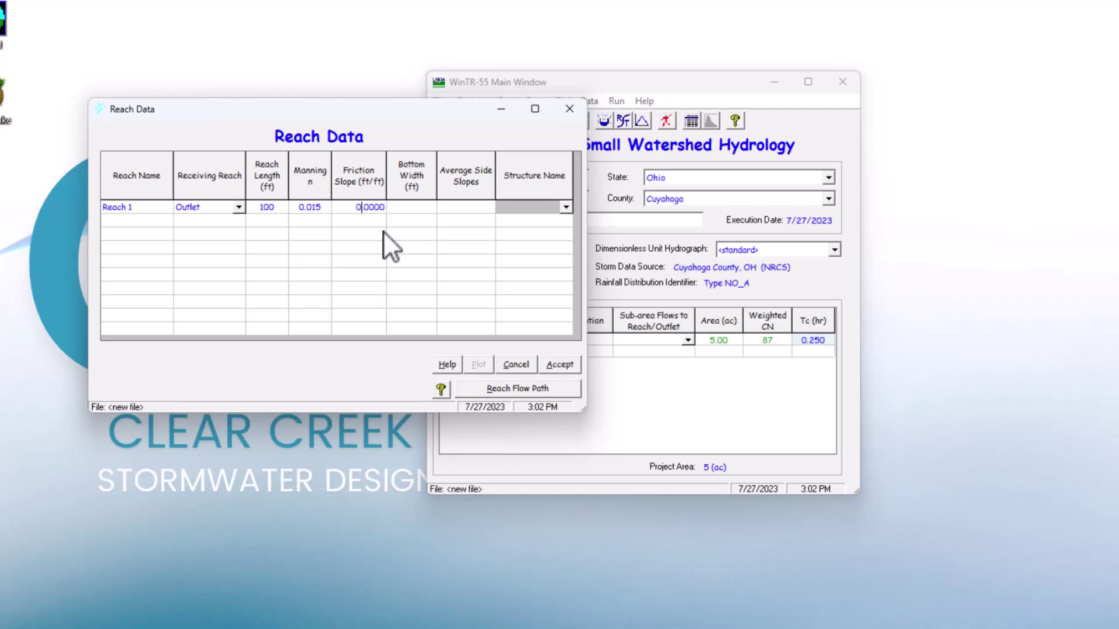
type("3")
key("Tab")
type("15")
key("Tab")
type("2")
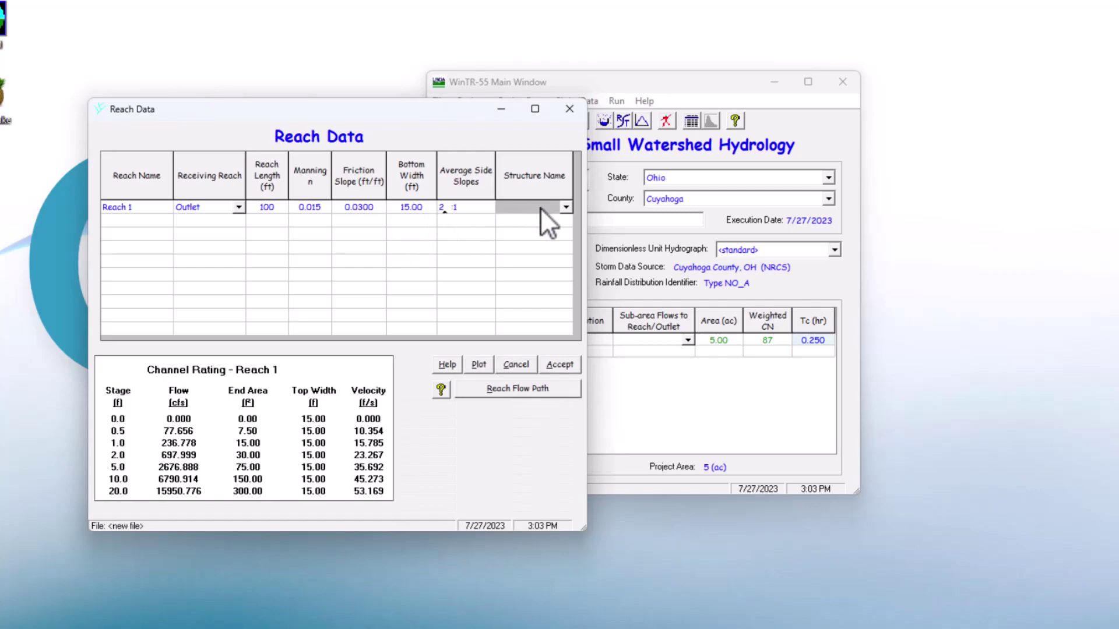
Check structure and flow path options, save the reach data, and dismiss the validation error.
left_click(569, 204)
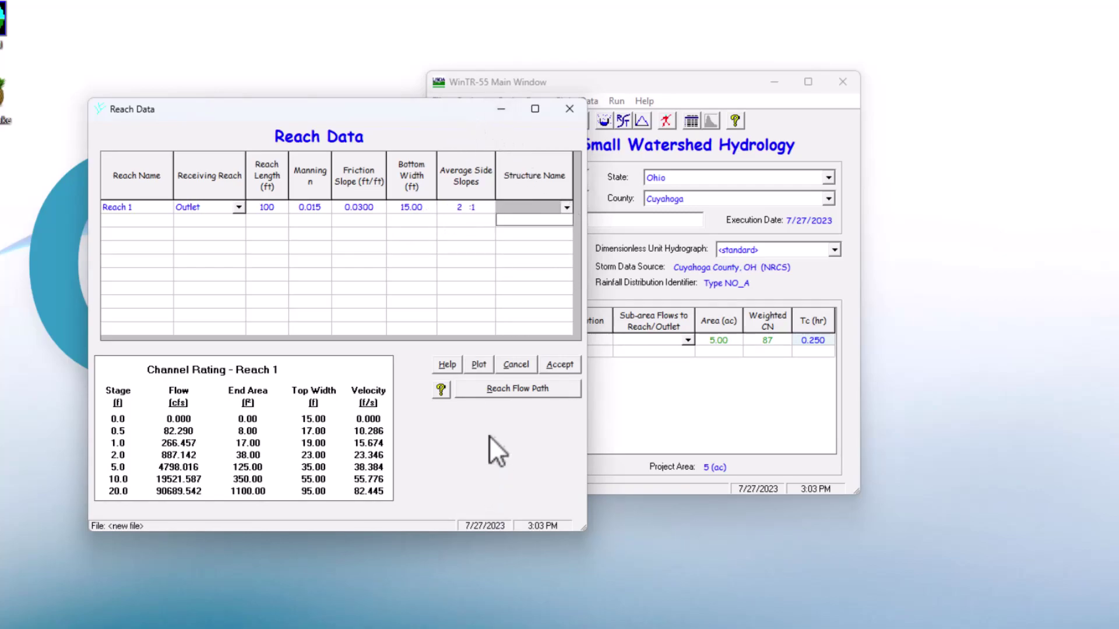
left_click(549, 388)
left_click(542, 275)
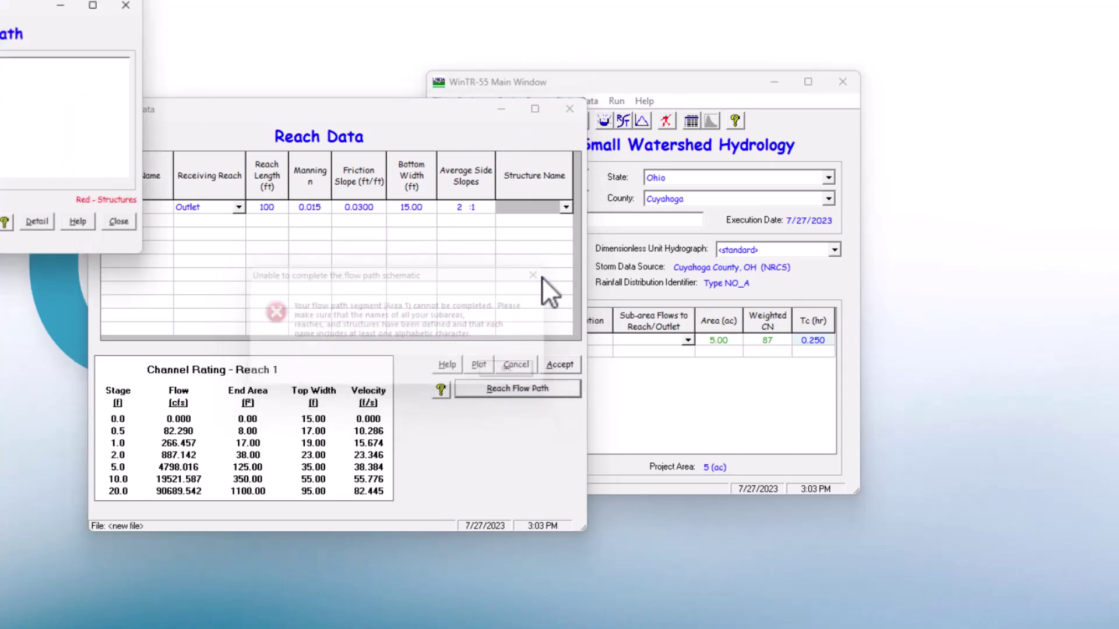
left_click(136, 6)
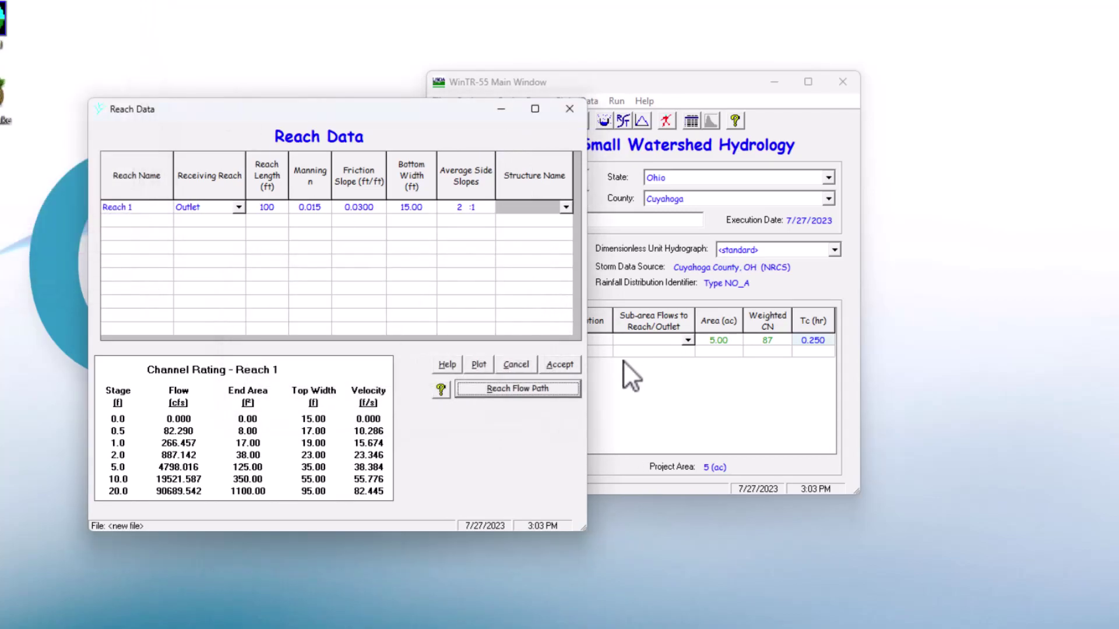
left_click(559, 364)
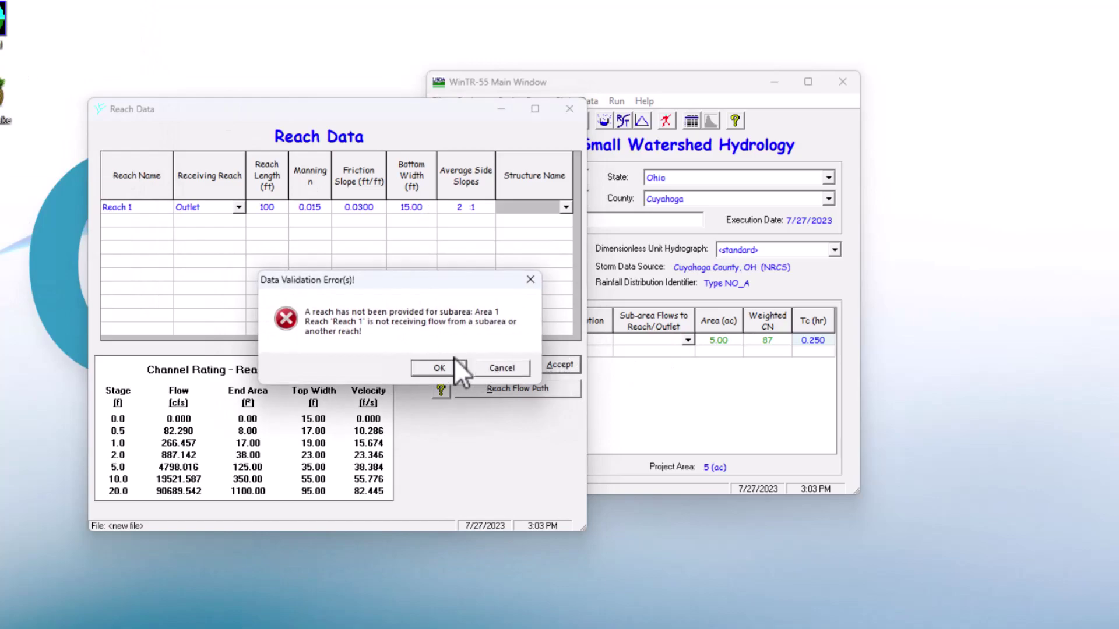
left_click(449, 365)
Route Area 1's flow into Reach 1.
left_click(670, 340)
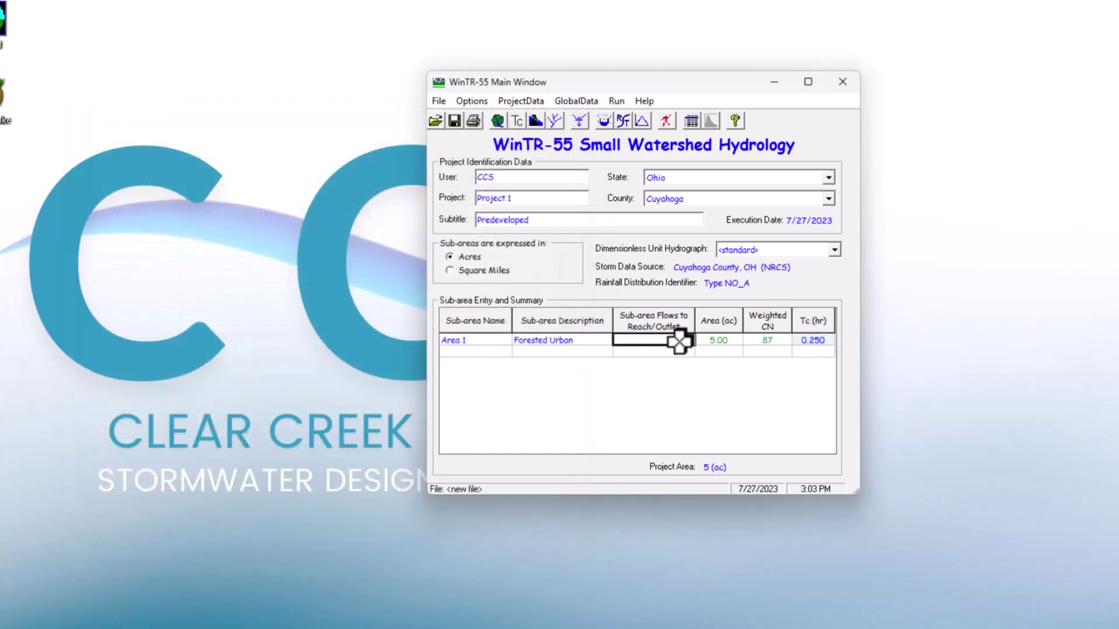
left_click(687, 341)
left_click(644, 364)
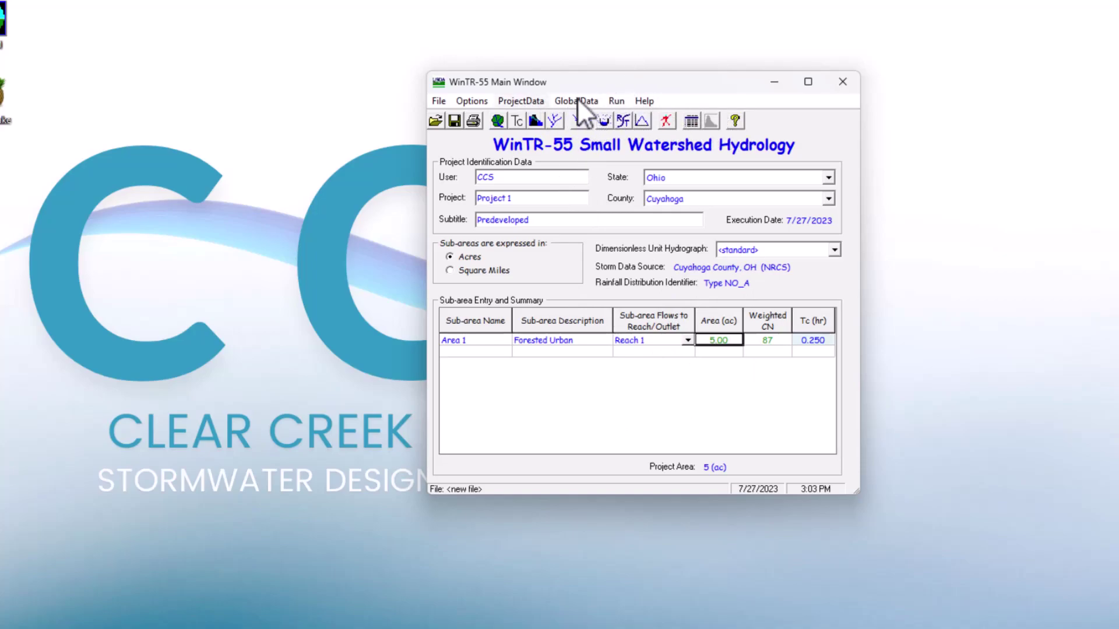
Run the model for the 2-, 50- and 100-year storms.
left_click(627, 100)
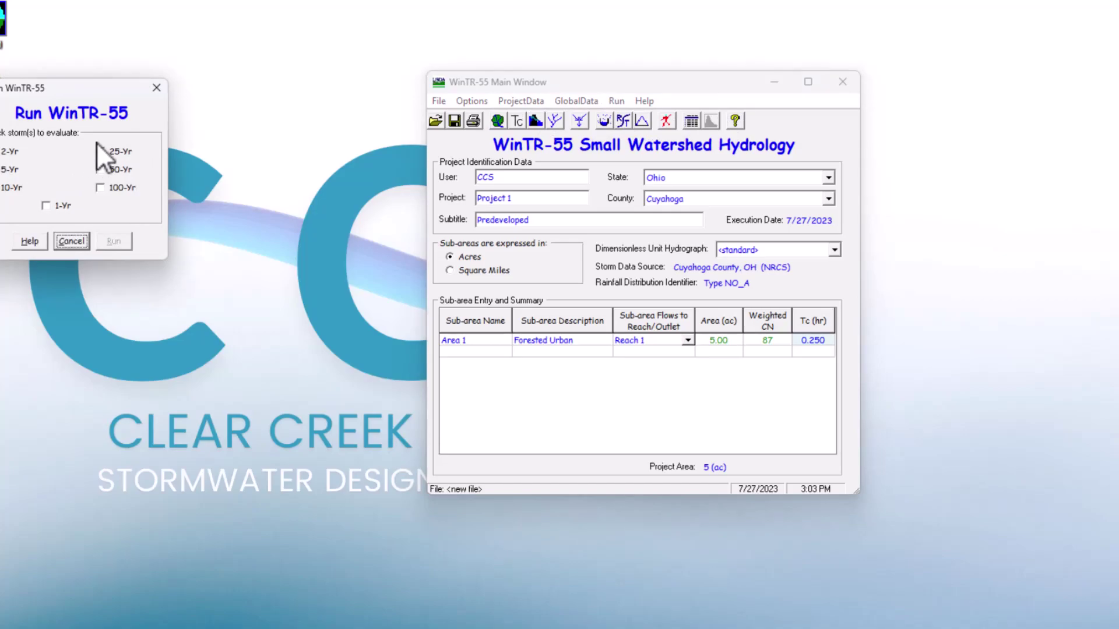
left_click(9, 152)
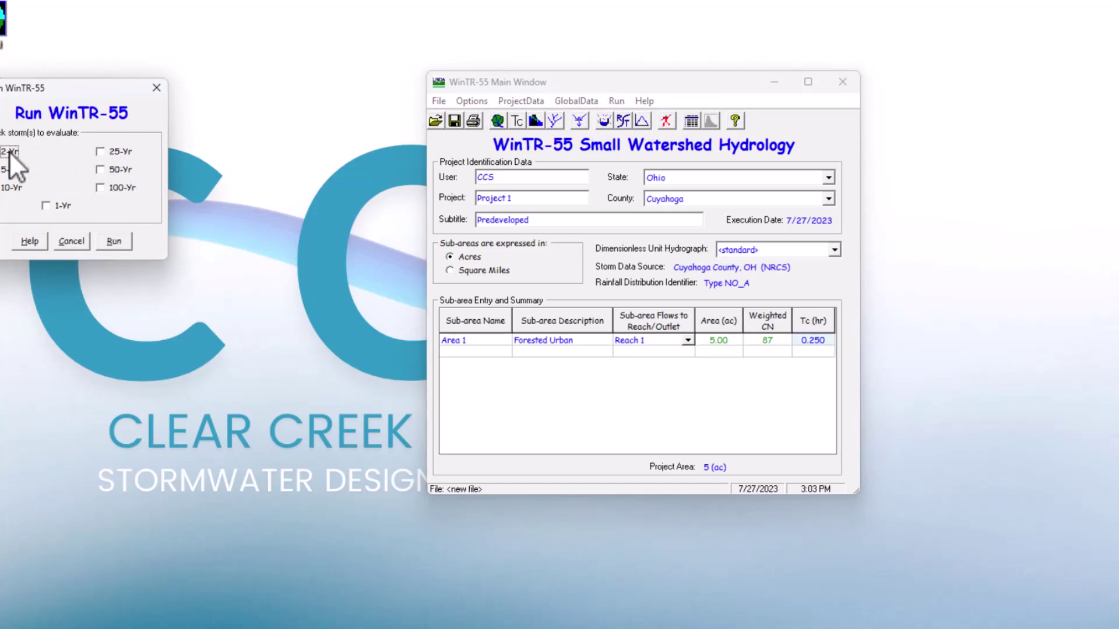
left_click(100, 169)
left_click(101, 185)
left_click(114, 240)
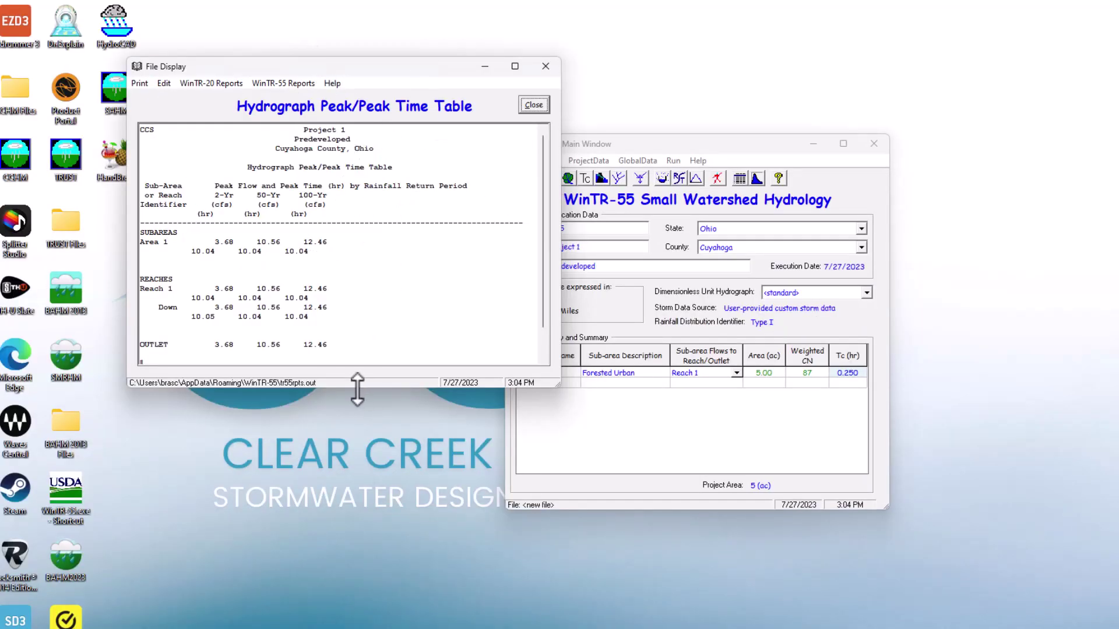
Enlarge the peak flow report, browse the WinTR-20 report options, then close the report.
left_click_drag(357, 387, 357, 594)
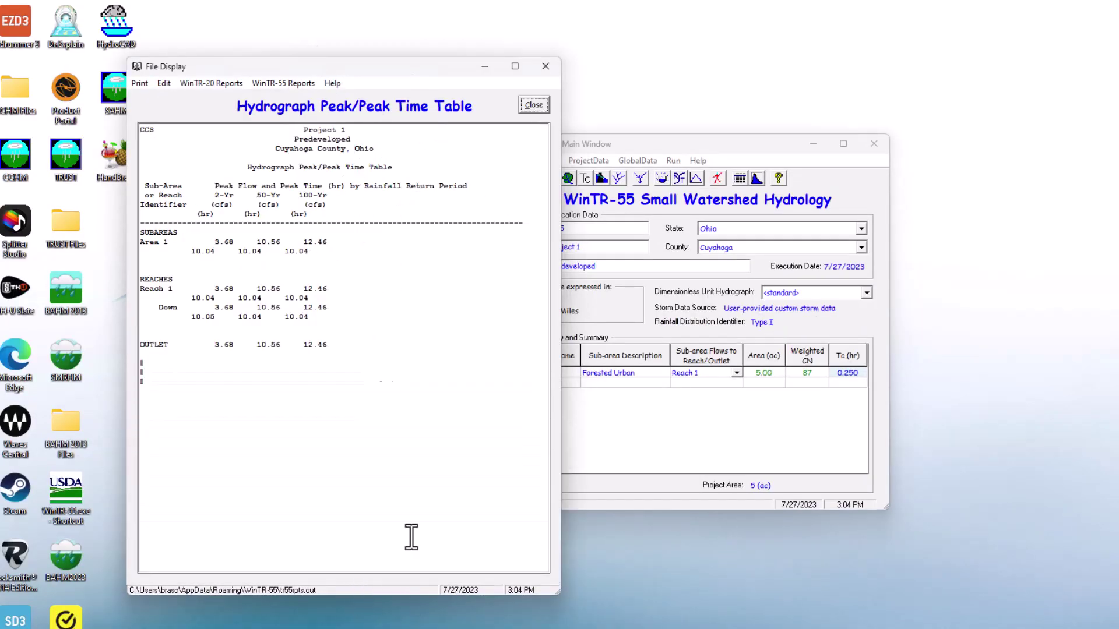
left_click(198, 84)
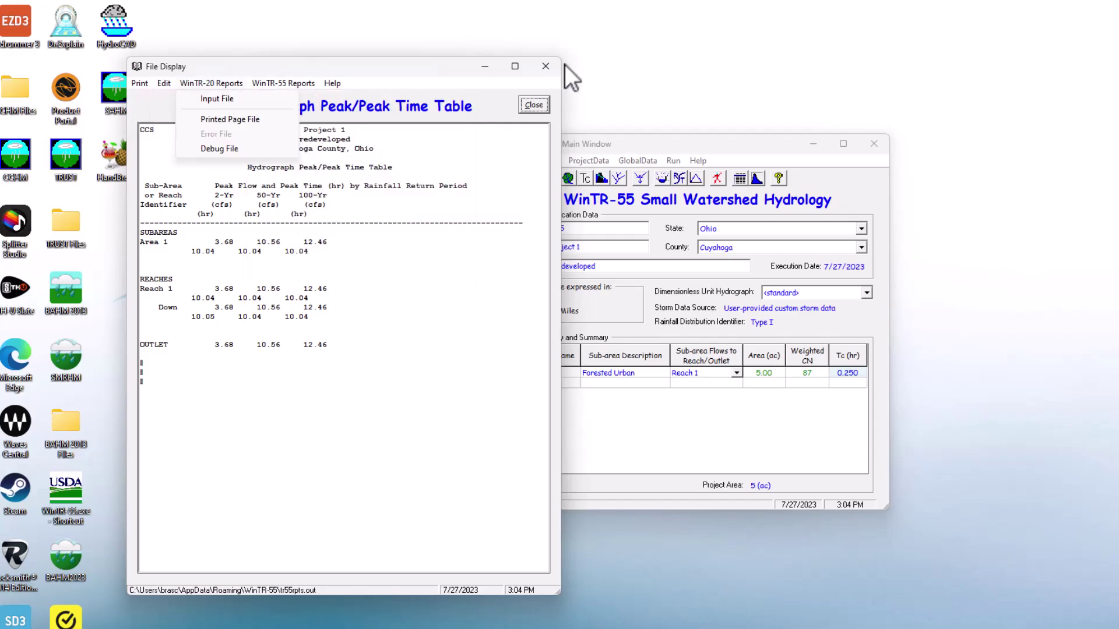
left_click(545, 66)
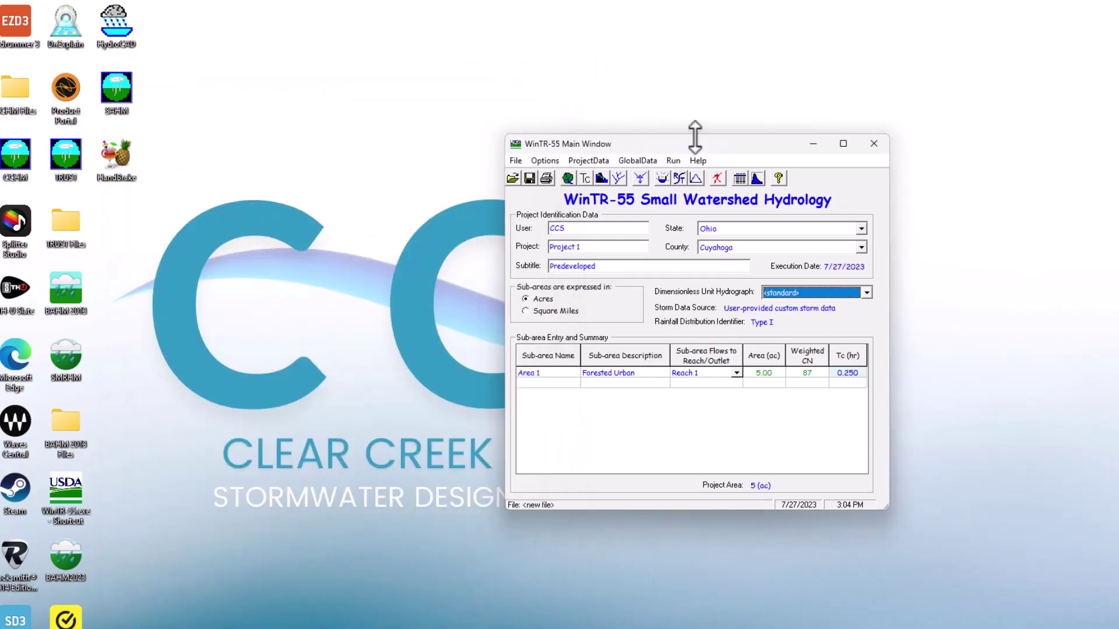